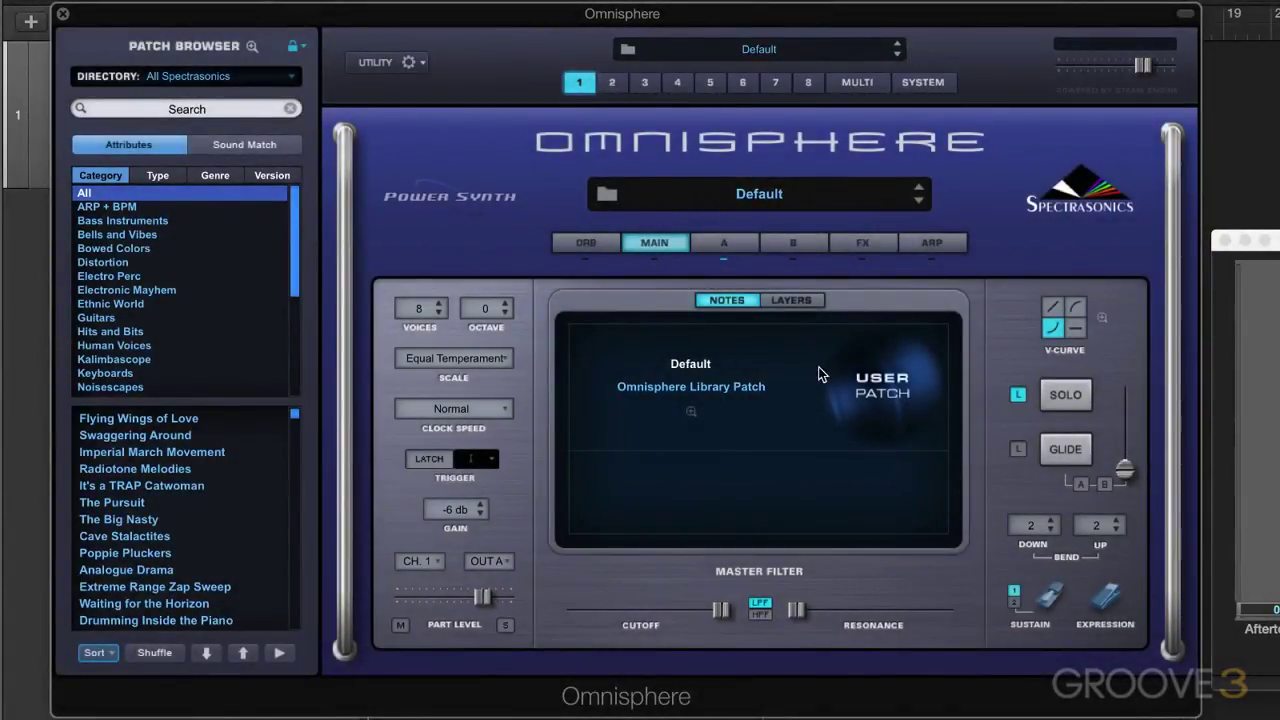
- Look through the utility options menu and the Multi Browser, closing both without choosing anything
{"action": "left_click", "coordinate": [421, 62]}
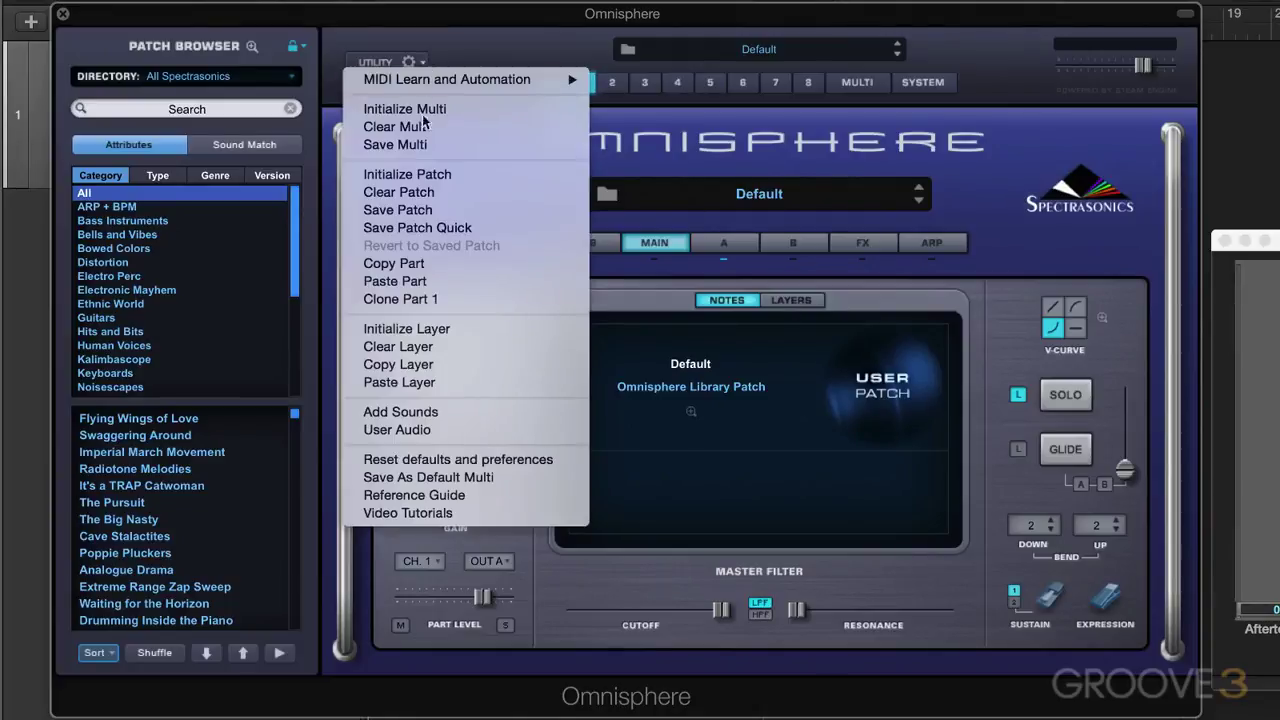
{"action": "left_click", "coordinate": [489, 40]}
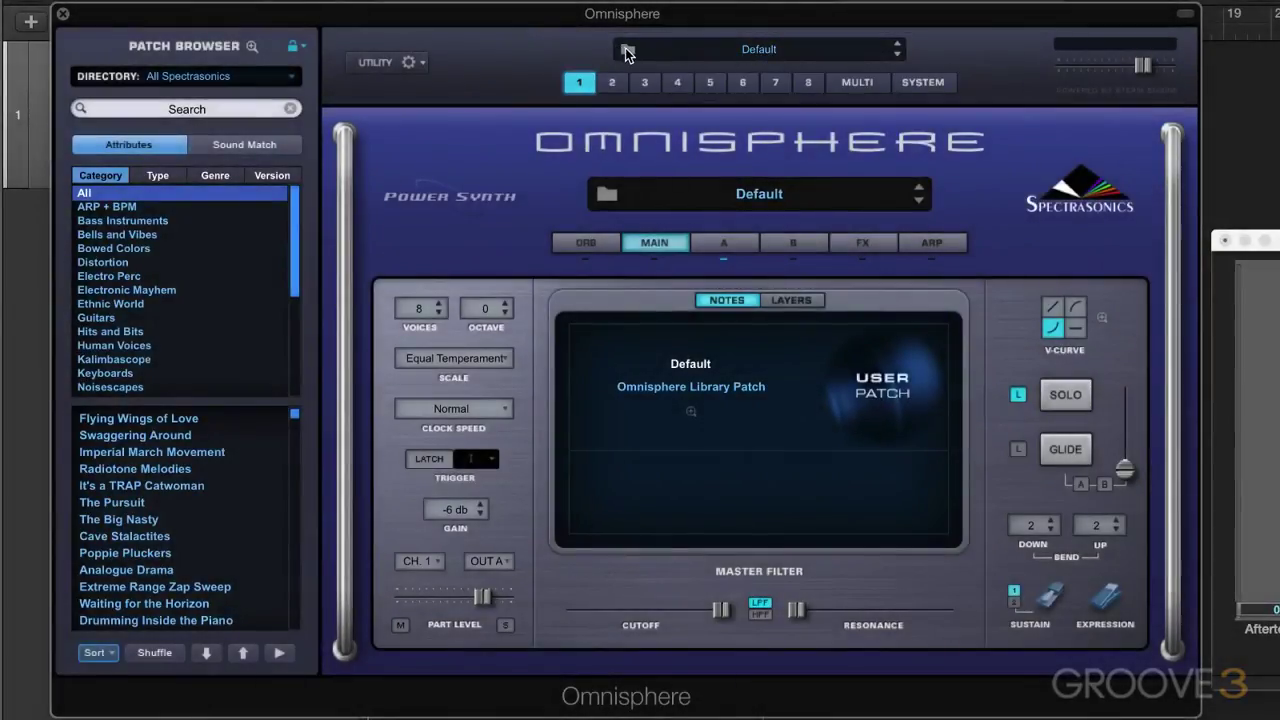
{"action": "left_click", "coordinate": [627, 51]}
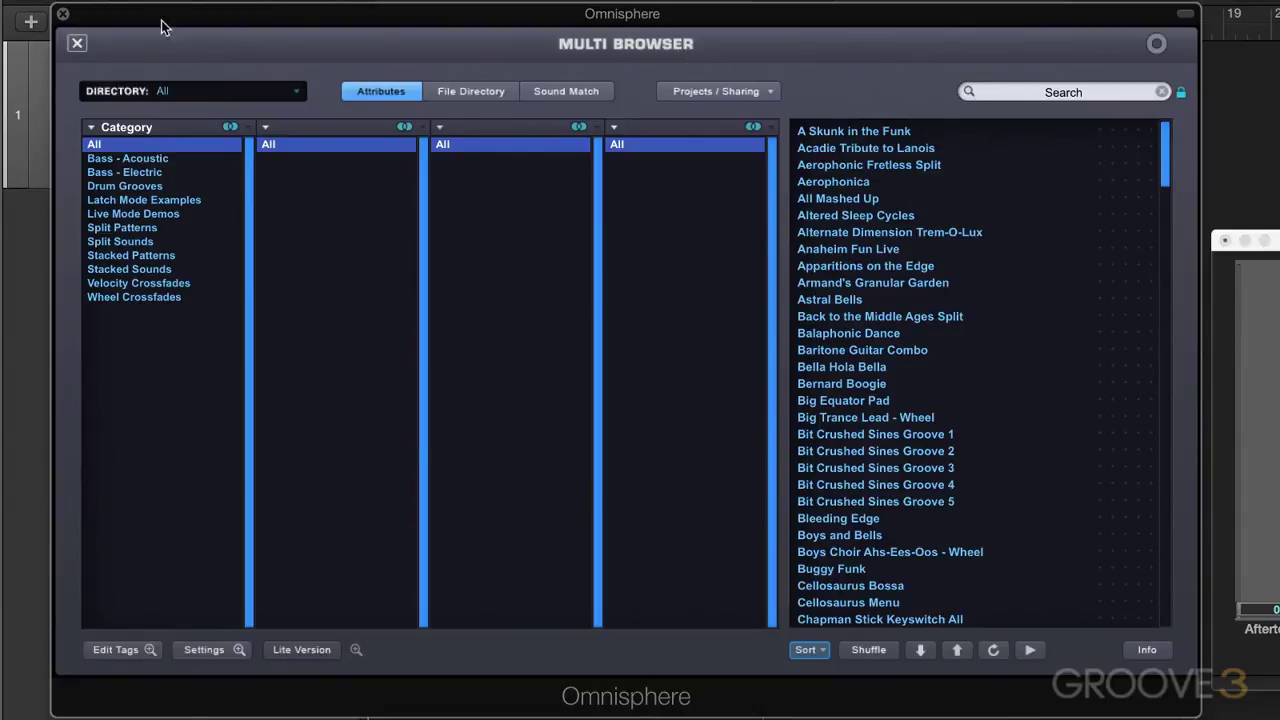
{"action": "left_click", "coordinate": [76, 45]}
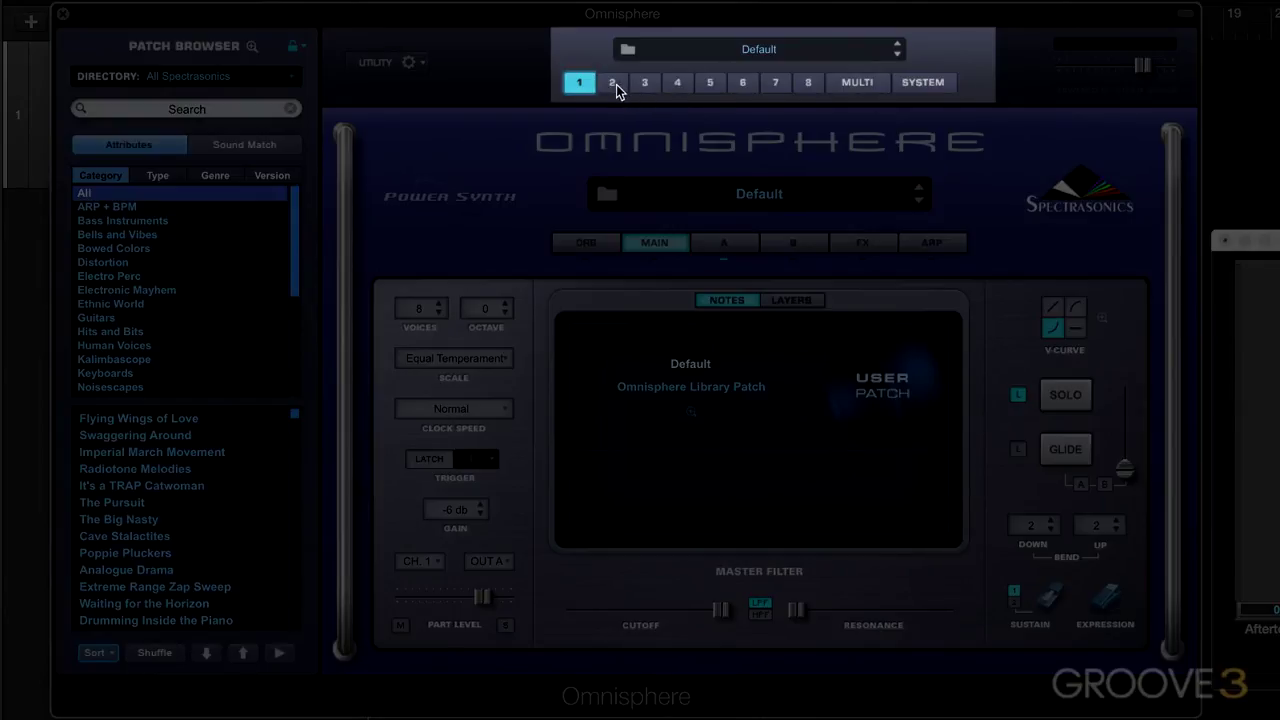
- Step through parts 2 to 8 one by one
{"action": "left_click", "coordinate": [614, 84]}
{"action": "left_click", "coordinate": [644, 83]}
{"action": "left_click", "coordinate": [679, 83]}
{"action": "left_click", "coordinate": [710, 84]}
{"action": "left_click", "coordinate": [744, 82]}
{"action": "left_click", "coordinate": [774, 83]}
{"action": "left_click", "coordinate": [808, 83]}
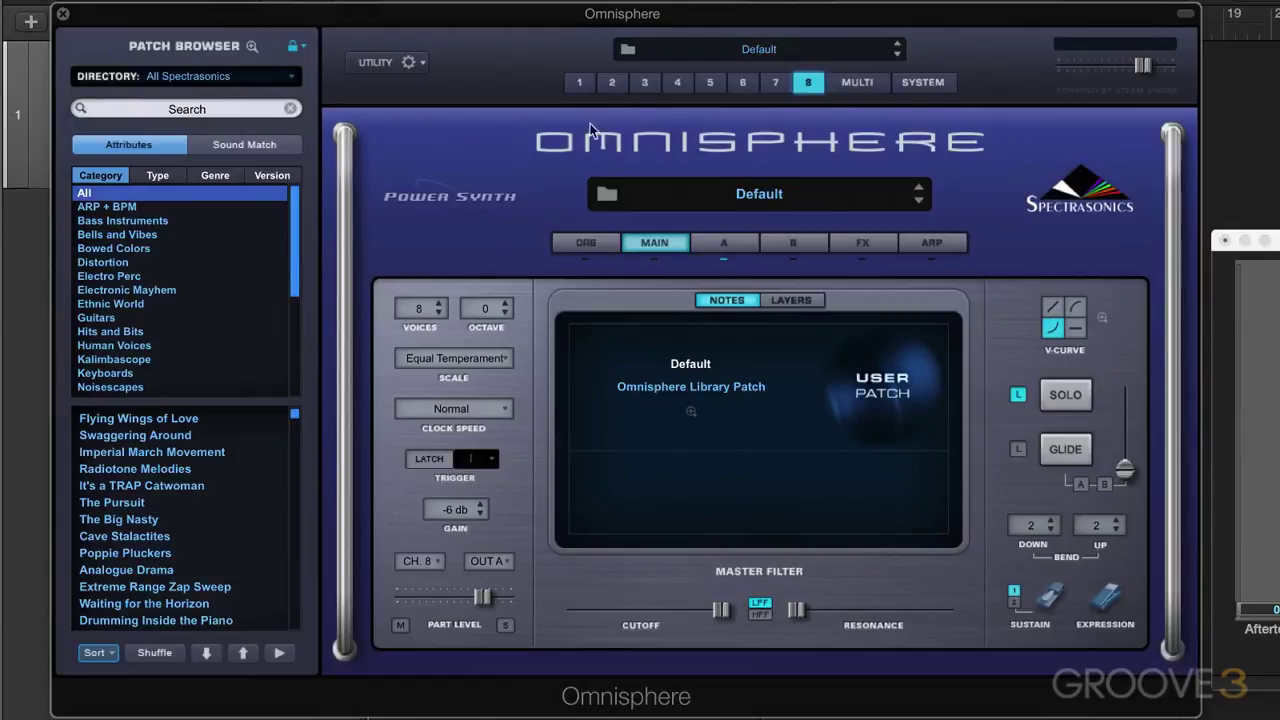
- Check the eight-part mixer and its effects page, and toggle live mode on and off
{"action": "left_click", "coordinate": [871, 82]}
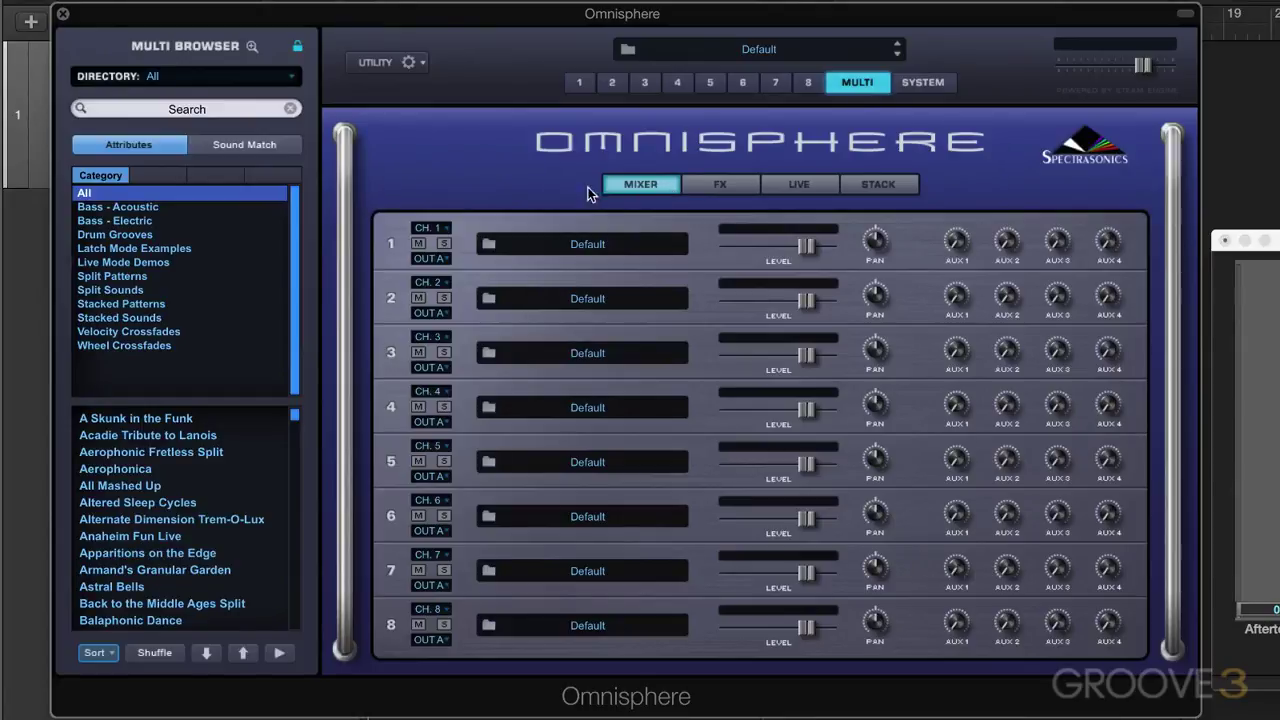
{"action": "left_click", "coordinate": [724, 184]}
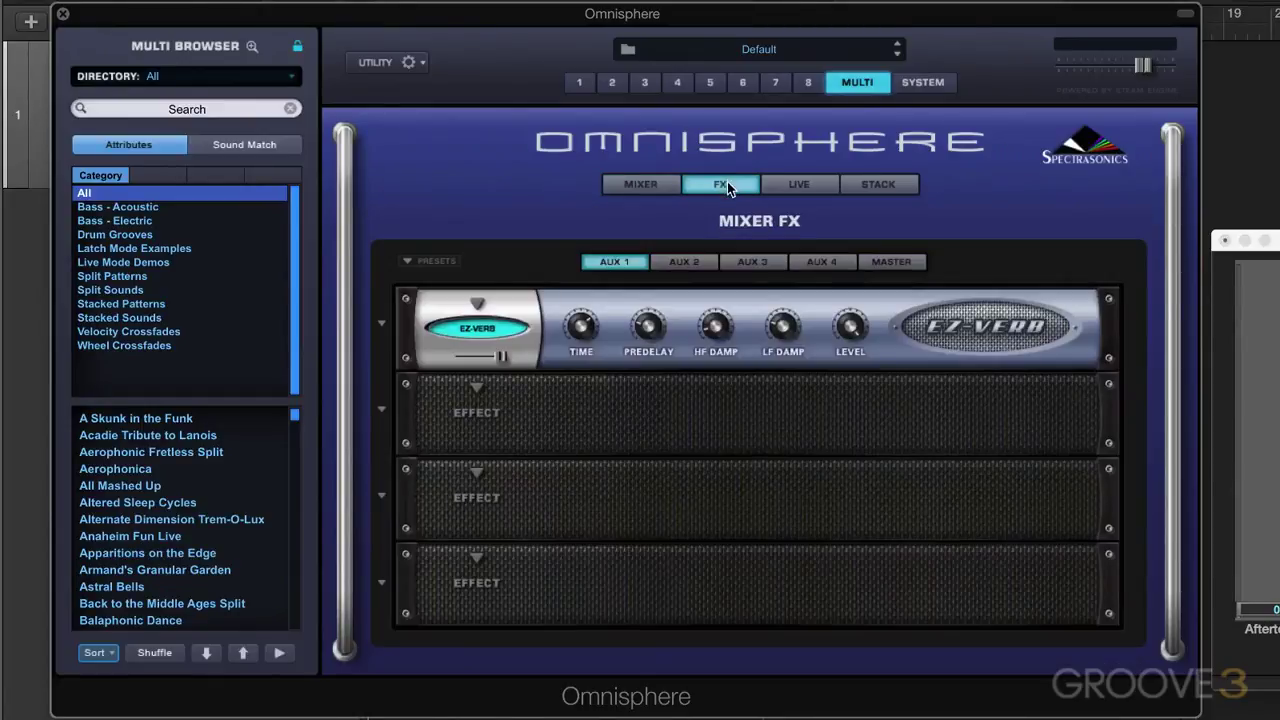
{"action": "left_click", "coordinate": [803, 186]}
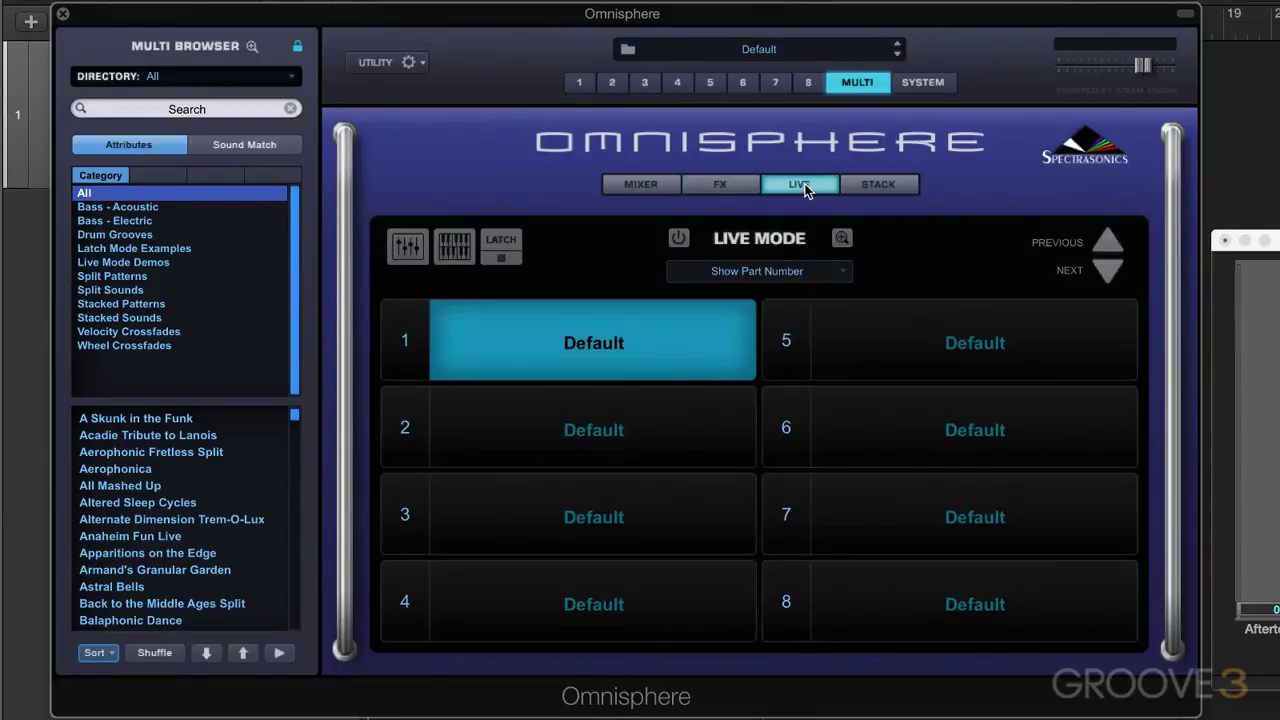
{"action": "left_click", "coordinate": [679, 238]}
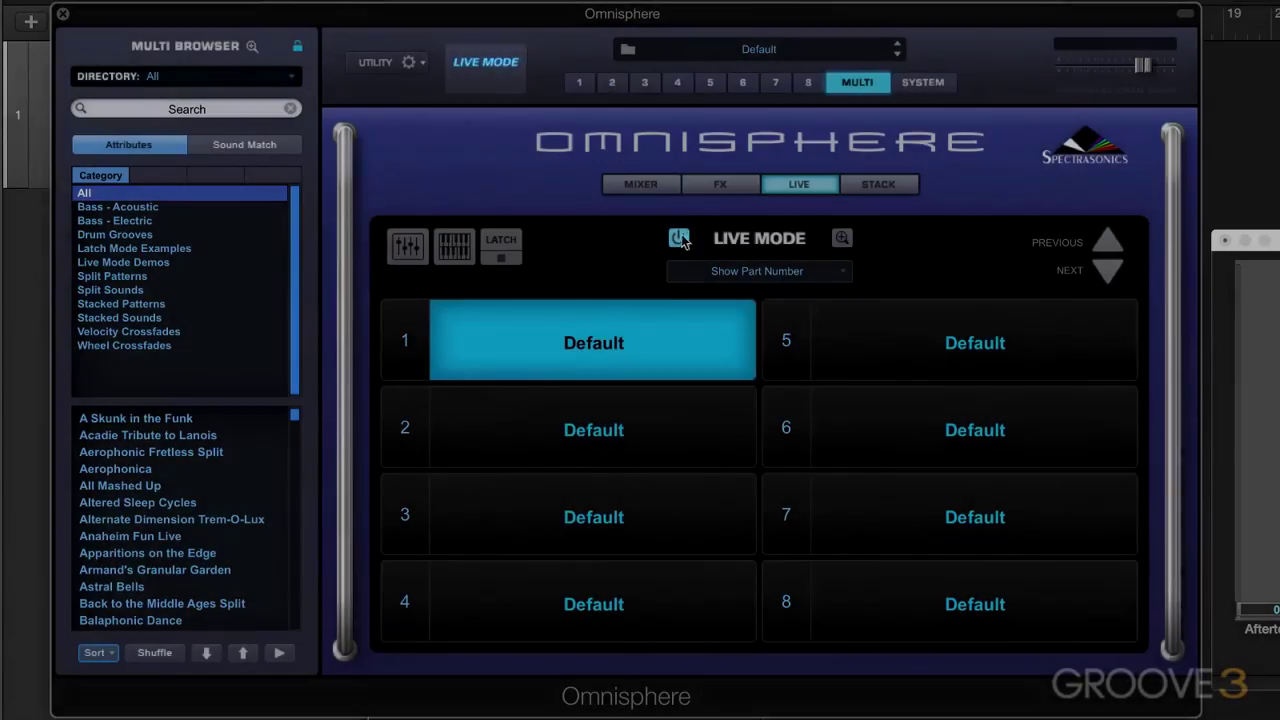
{"action": "left_click", "coordinate": [680, 238]}
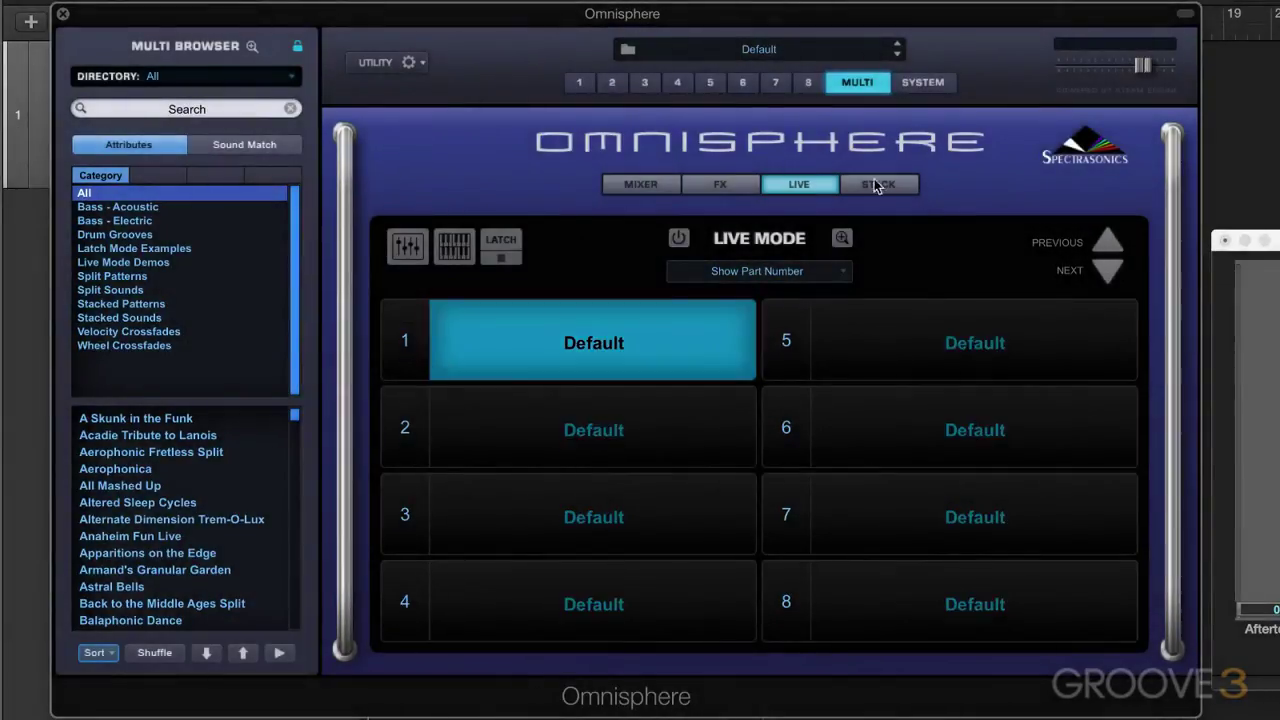
- Toggle stack mode on and off, view system settings, and return to part 1's patch page
{"action": "left_click", "coordinate": [889, 186]}
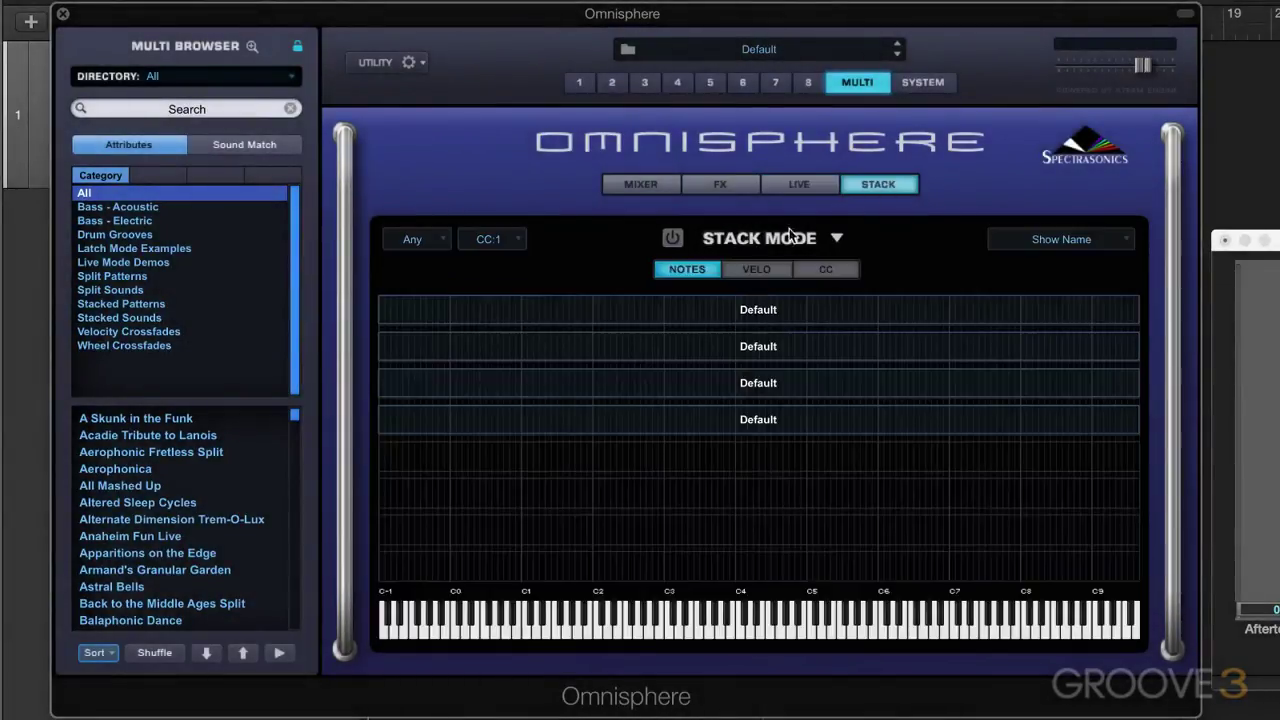
{"action": "left_click", "coordinate": [673, 238]}
{"action": "left_click", "coordinate": [671, 239]}
{"action": "left_click", "coordinate": [930, 88]}
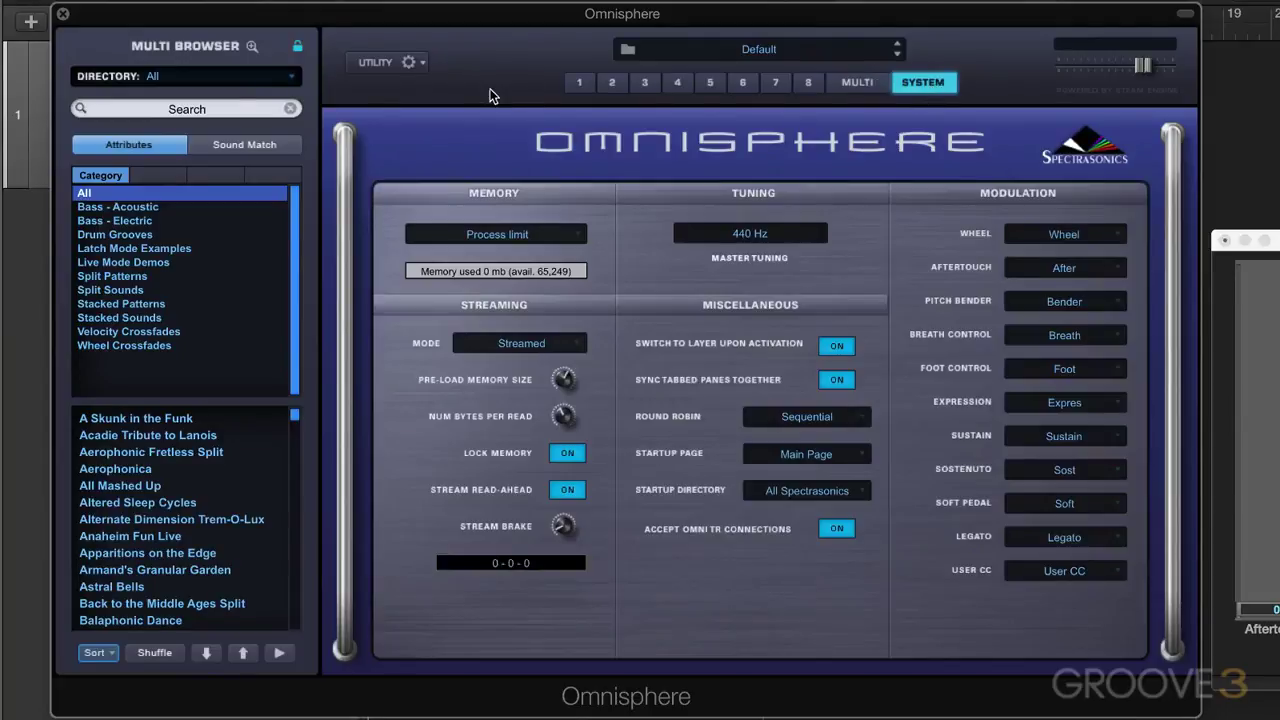
{"action": "left_click", "coordinate": [580, 86]}
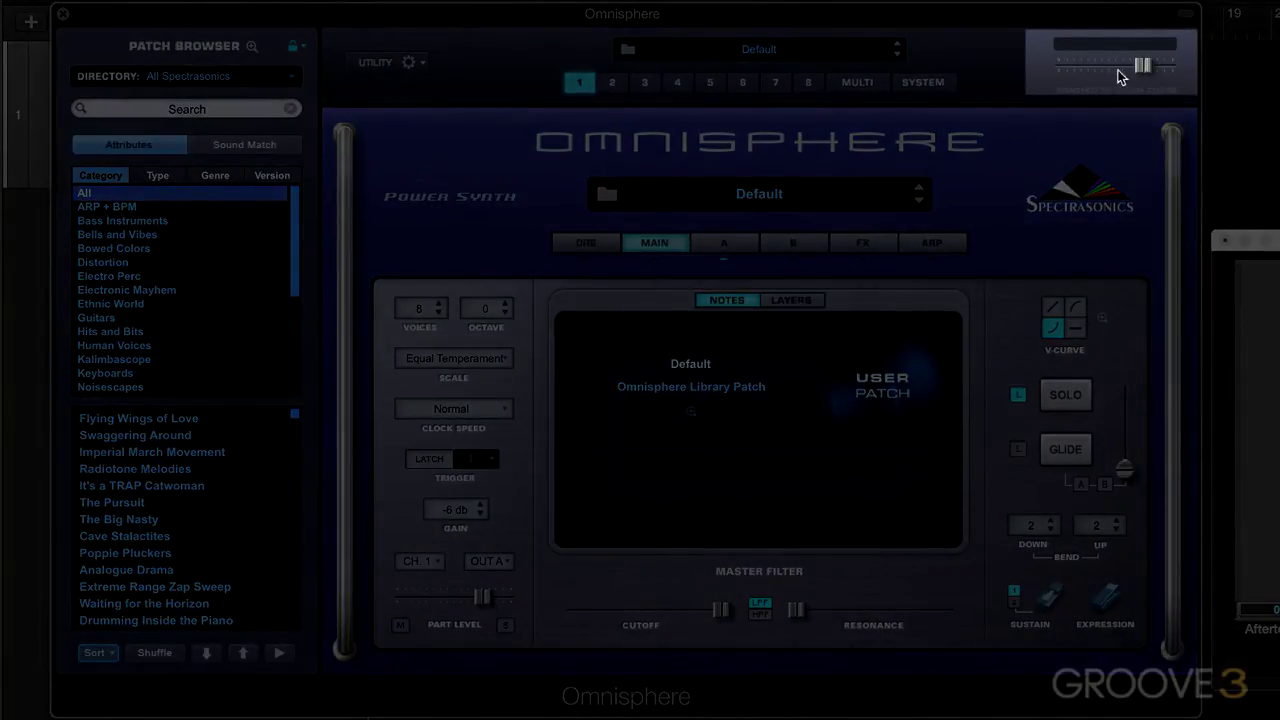
- Lower master volume to about -1.63 dB, then browse Drum Grooves and Split Patterns multis without loading
{"action": "mouse_move", "coordinate": [1151, 65]}
{"action": "left_mouse_down"}
{"action": "mouse_move", "coordinate": [1109, 80]}
{"action": "mouse_move", "coordinate": [1132, 76]}
{"action": "left_mouse_up"}
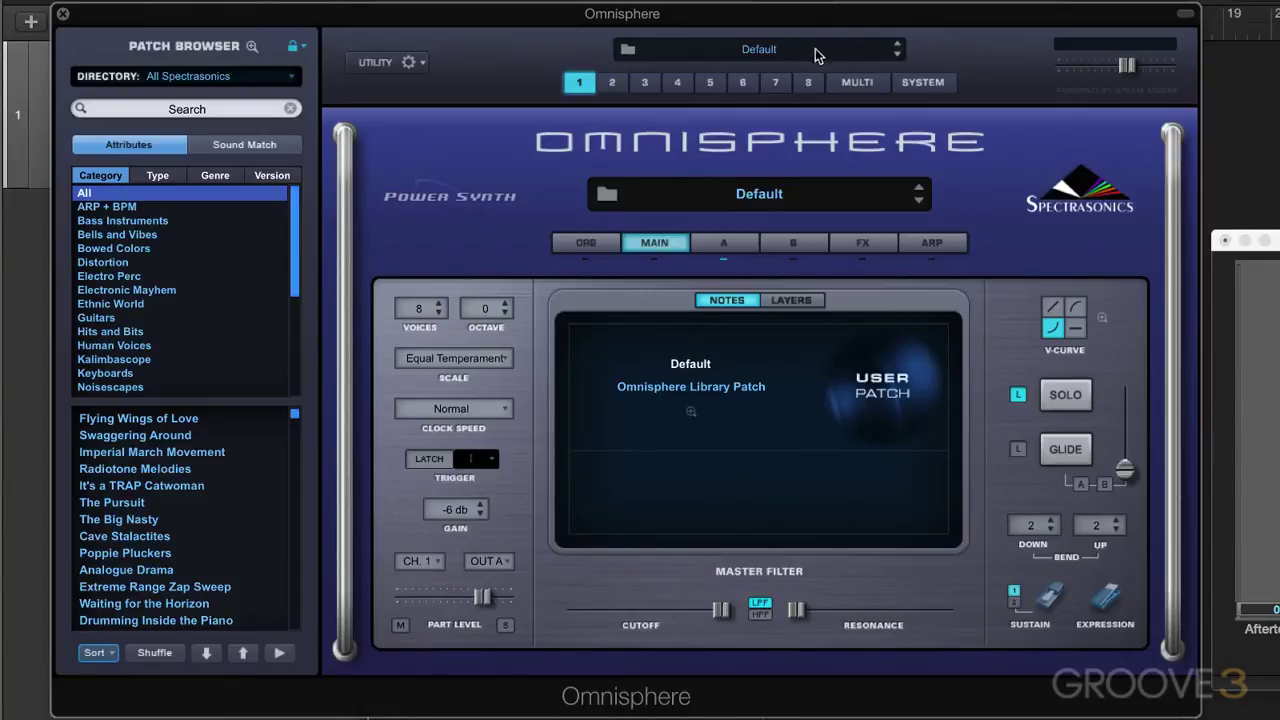
{"action": "left_click", "coordinate": [752, 50]}
{"action": "left_click", "coordinate": [130, 185]}
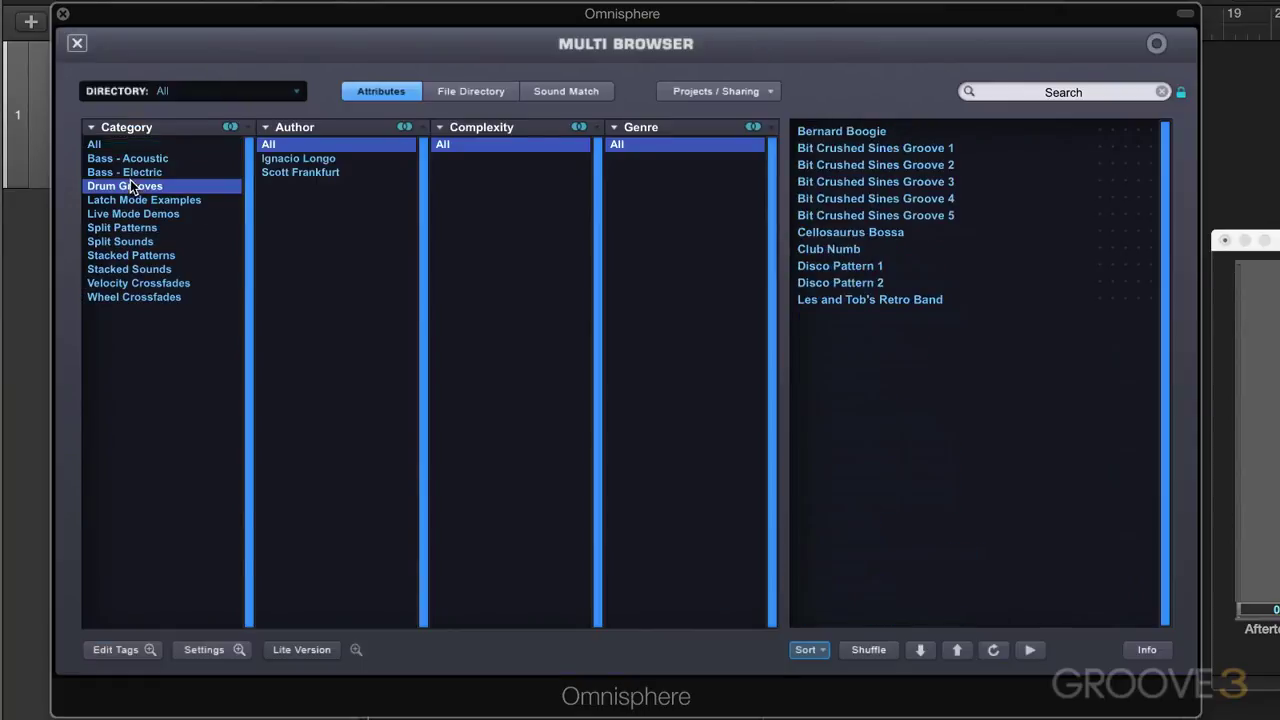
{"action": "left_click", "coordinate": [127, 228]}
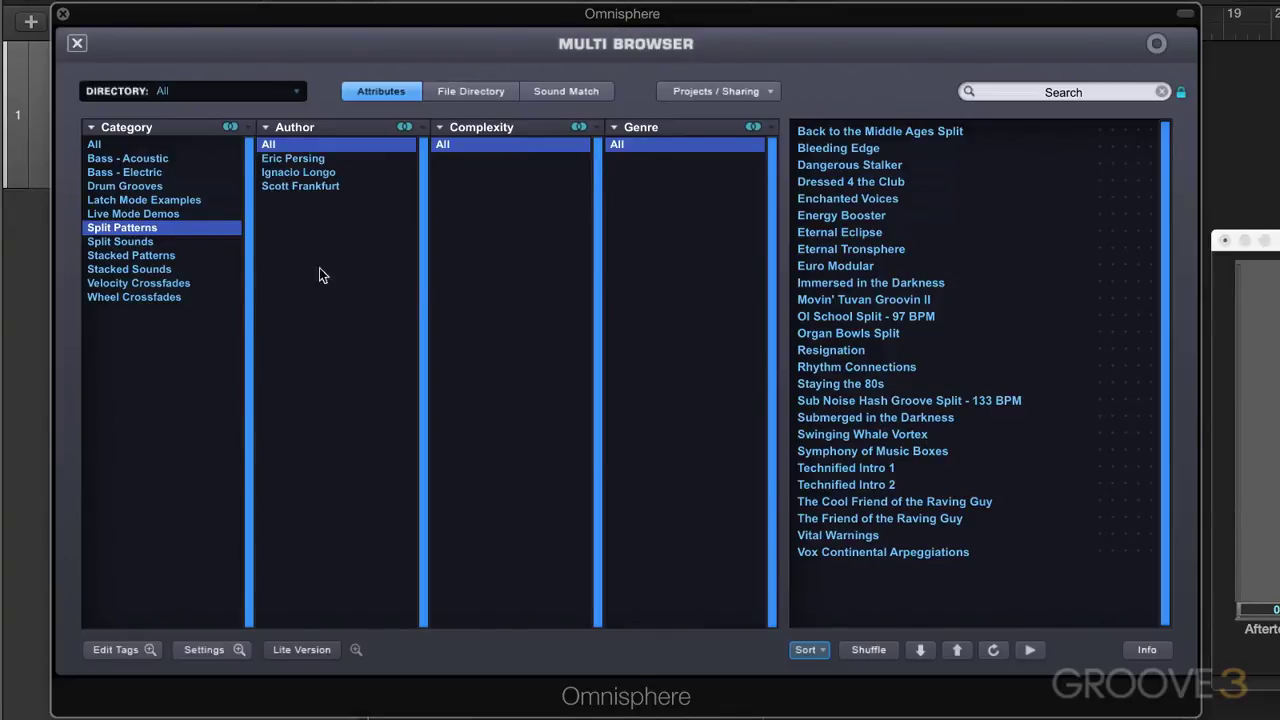
{"action": "left_click", "coordinate": [77, 44]}
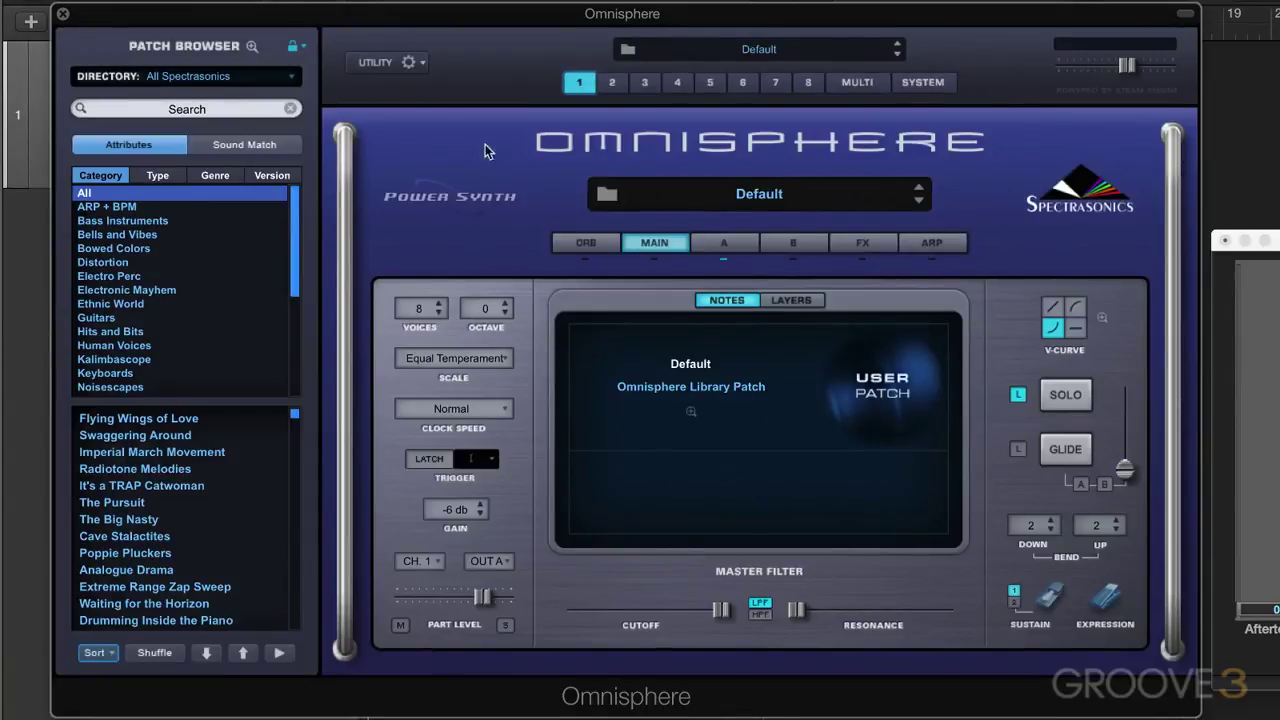
- Switch through parts 2, 3 and 4, then return to part 1
{"action": "left_click", "coordinate": [612, 83]}
{"action": "left_click", "coordinate": [643, 82]}
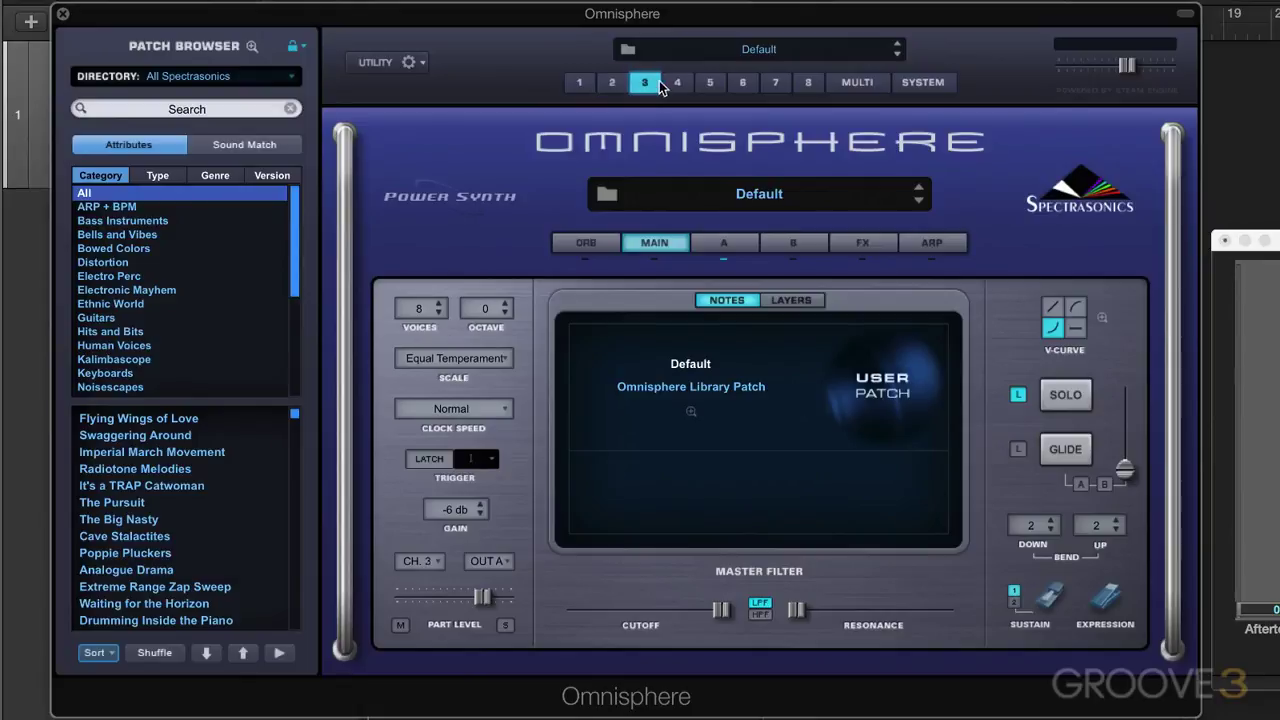
{"action": "left_click", "coordinate": [677, 82]}
{"action": "left_click", "coordinate": [577, 83]}
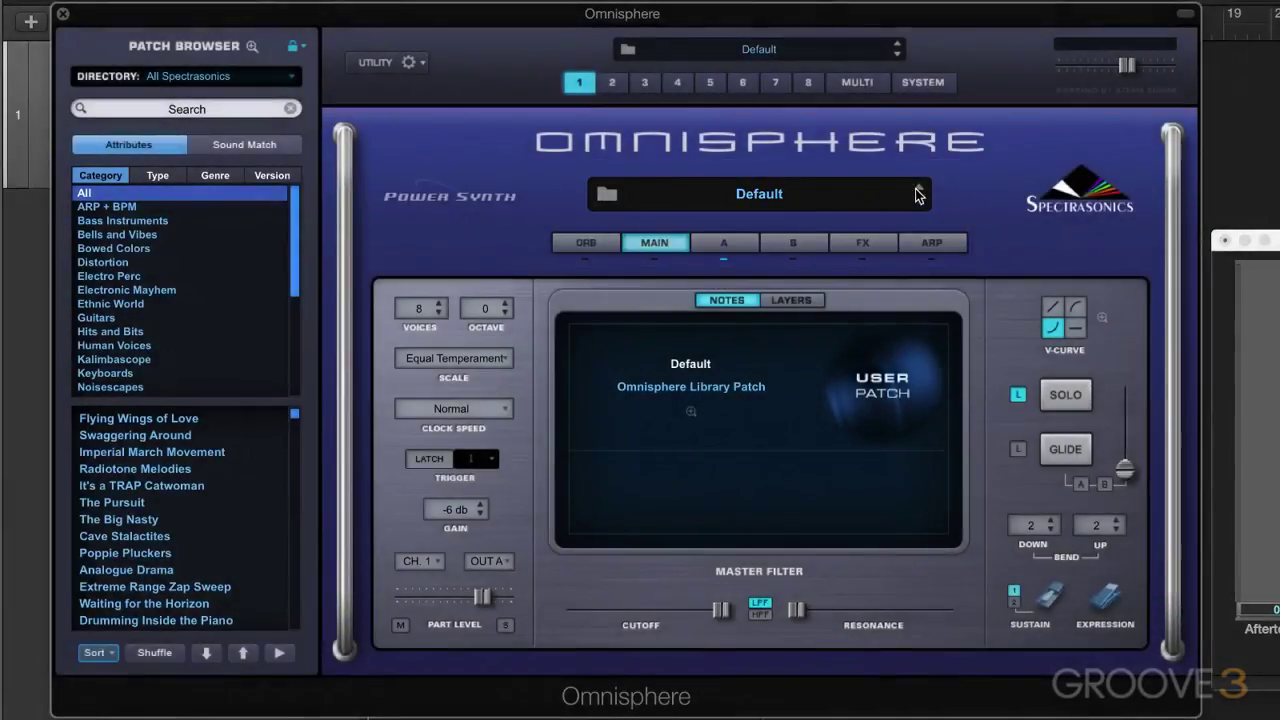
- Load Keyboards > Blurred Line Tines into part 1 from the full Patch Browser
{"action": "left_click", "coordinate": [764, 191]}
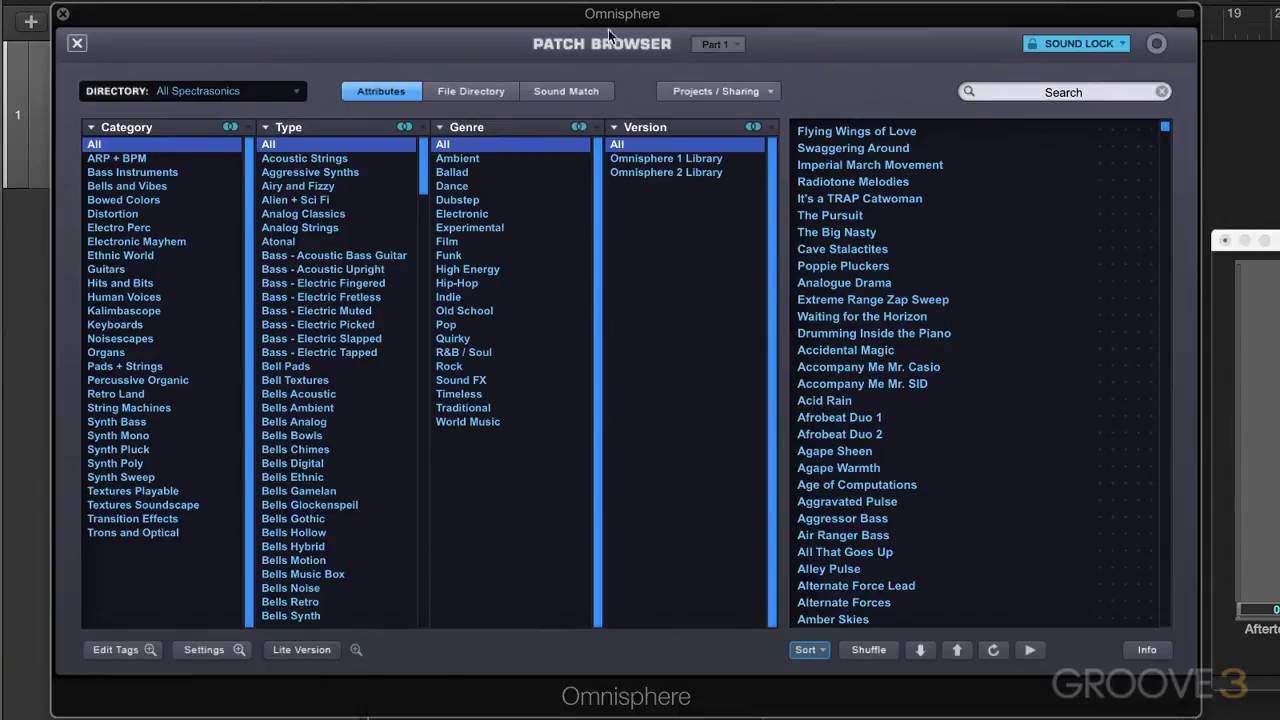
{"action": "left_click", "coordinate": [742, 44]}
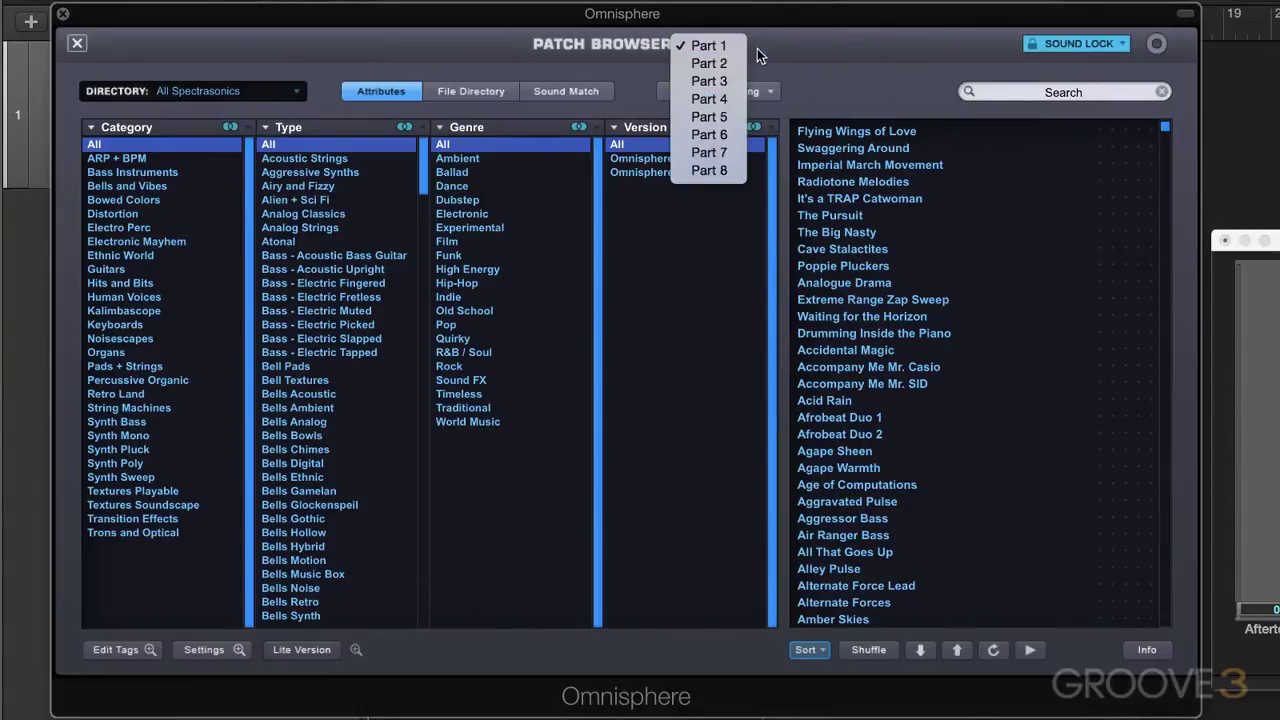
{"action": "left_click", "coordinate": [786, 39]}
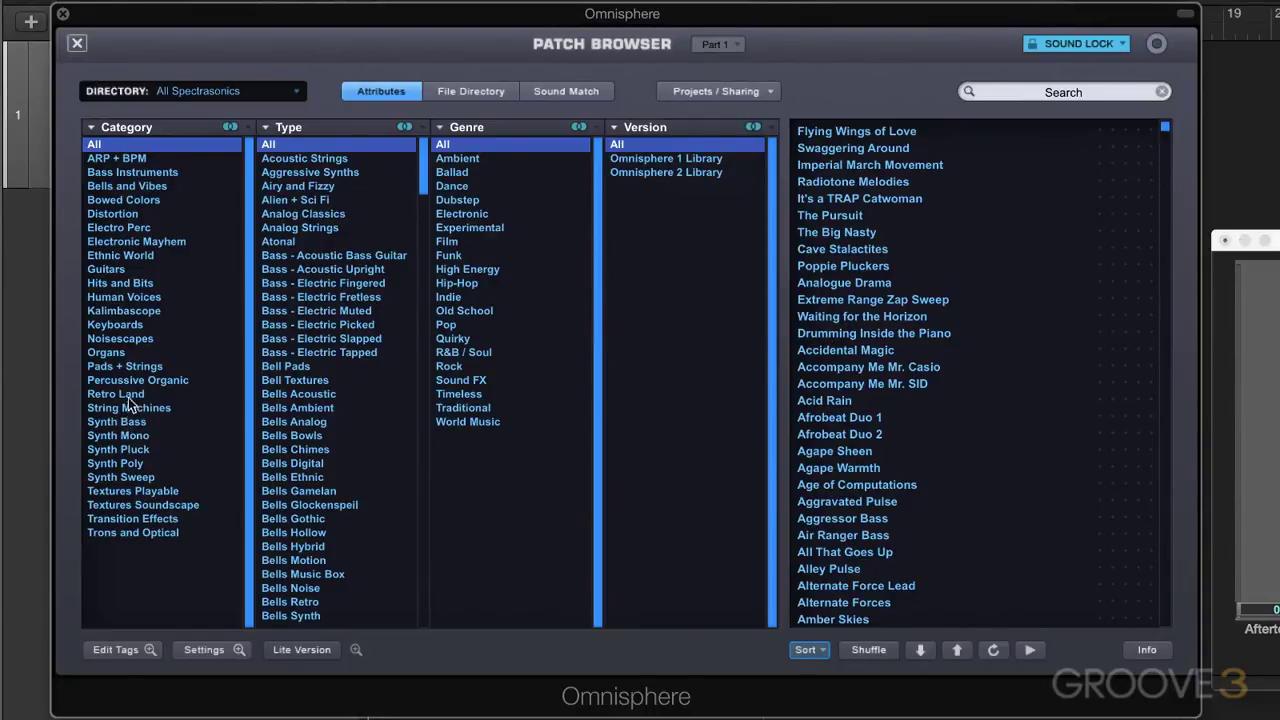
{"action": "left_click", "coordinate": [118, 326]}
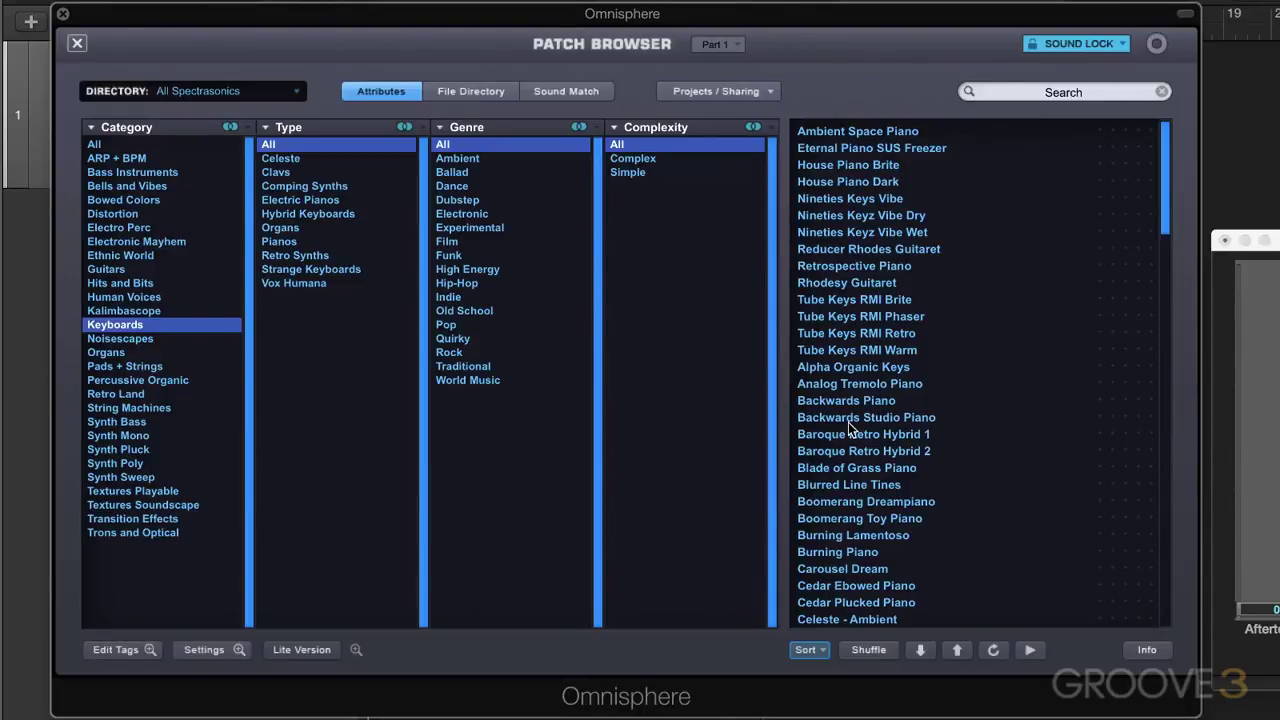
{"action": "left_click", "coordinate": [852, 484]}
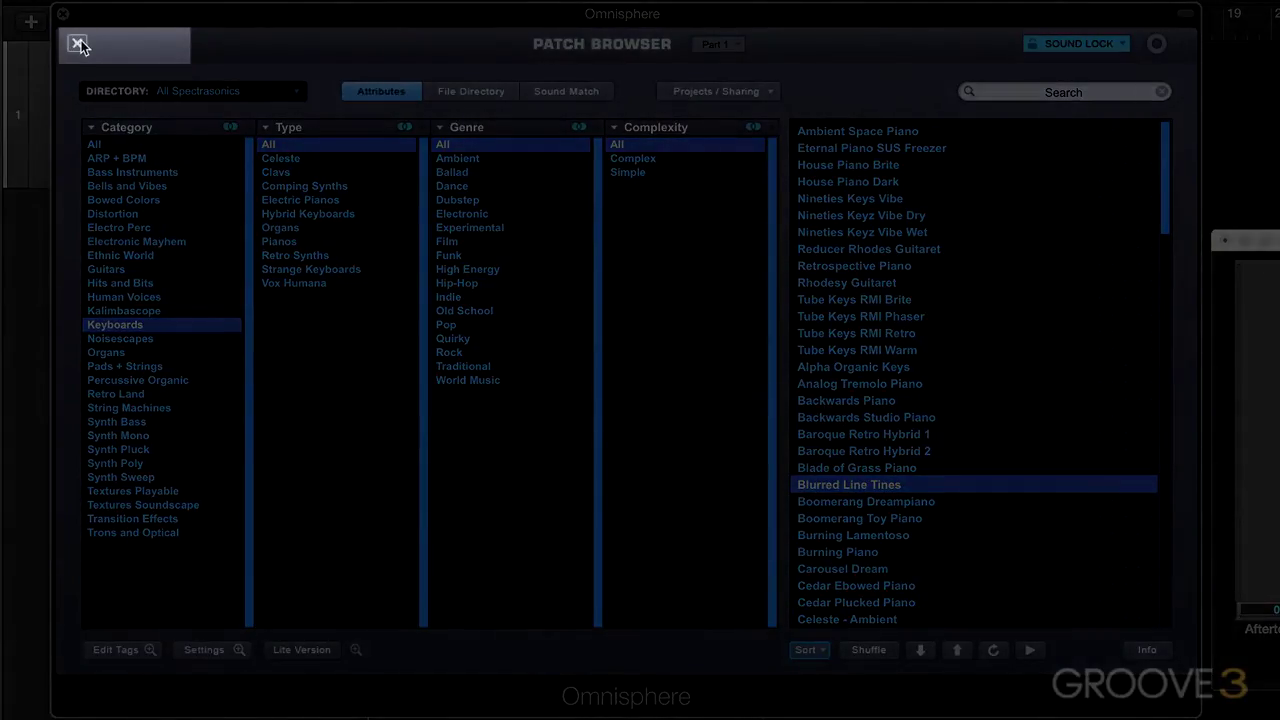
{"action": "left_click", "coordinate": [78, 44]}
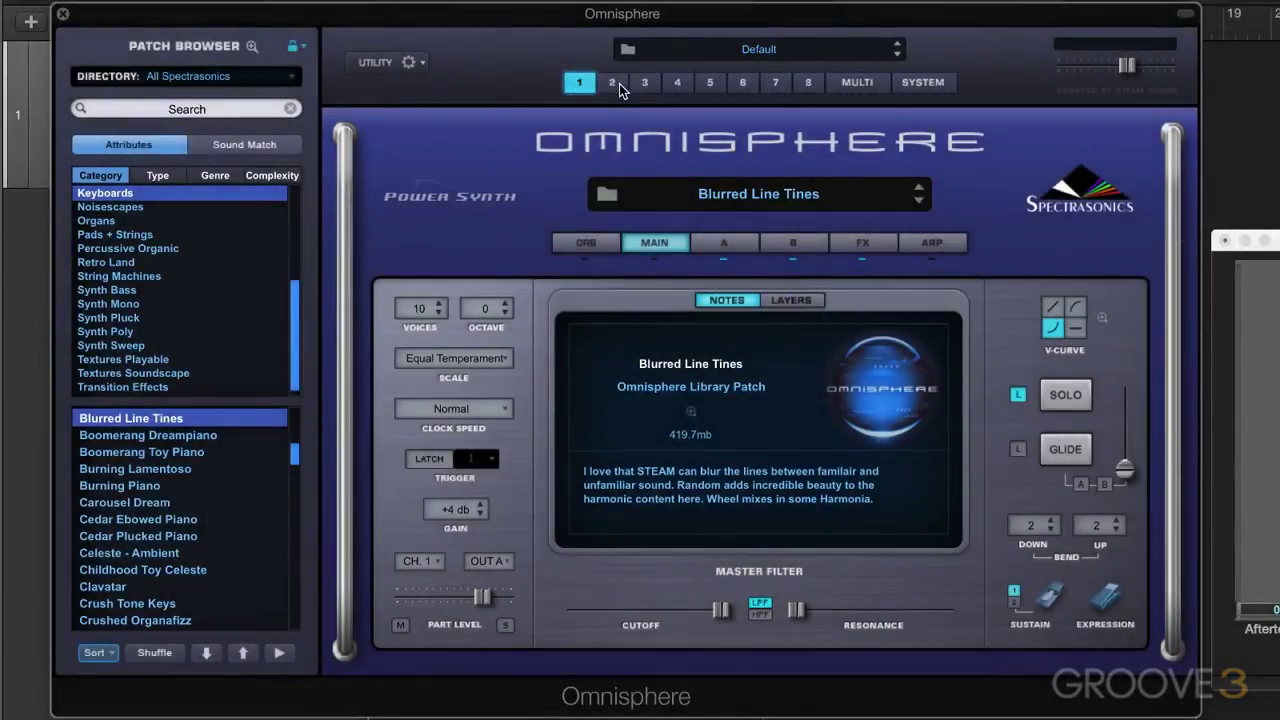
{"action": "left_click", "coordinate": [619, 83]}
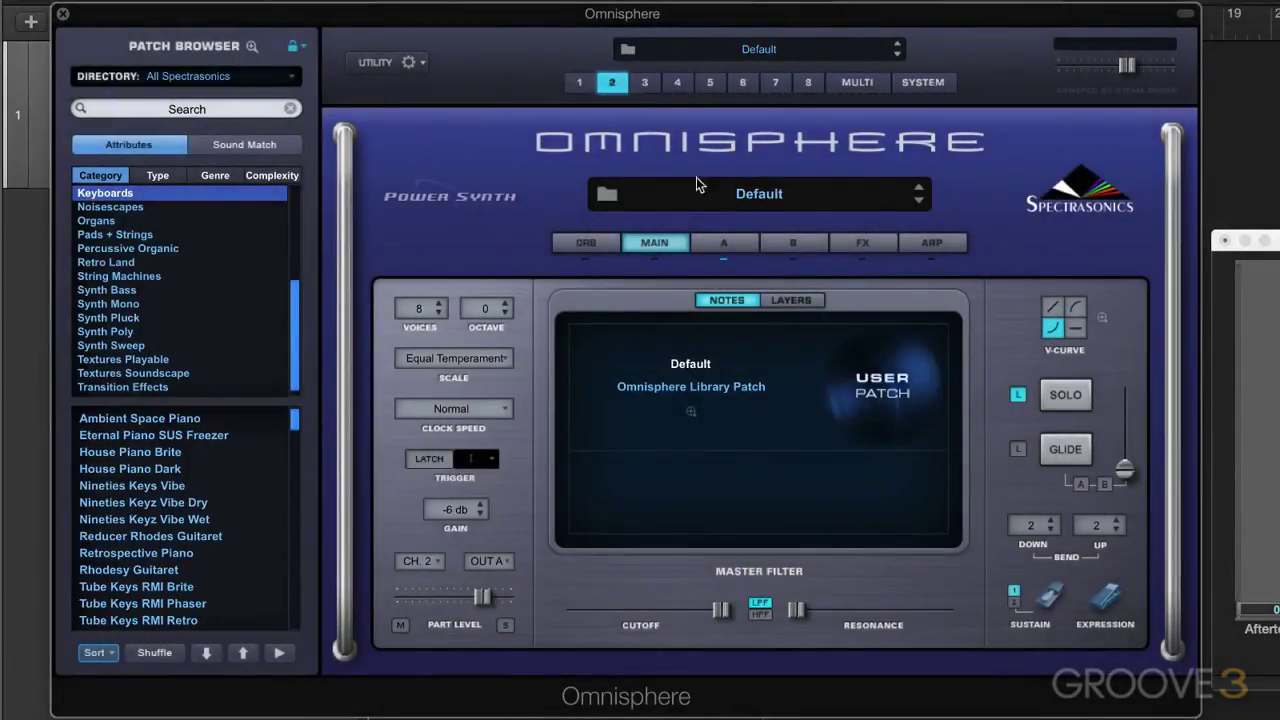
{"action": "left_click", "coordinate": [650, 88]}
{"action": "left_click", "coordinate": [684, 90]}
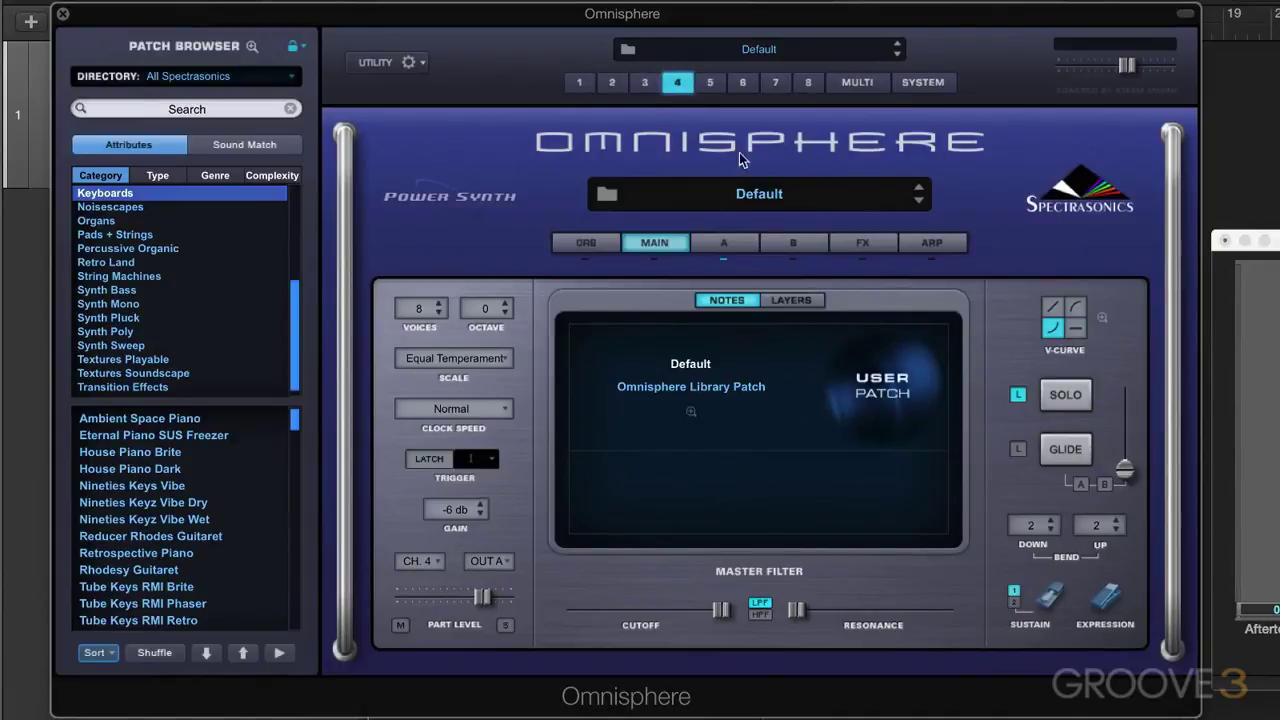
{"action": "left_click", "coordinate": [579, 83]}
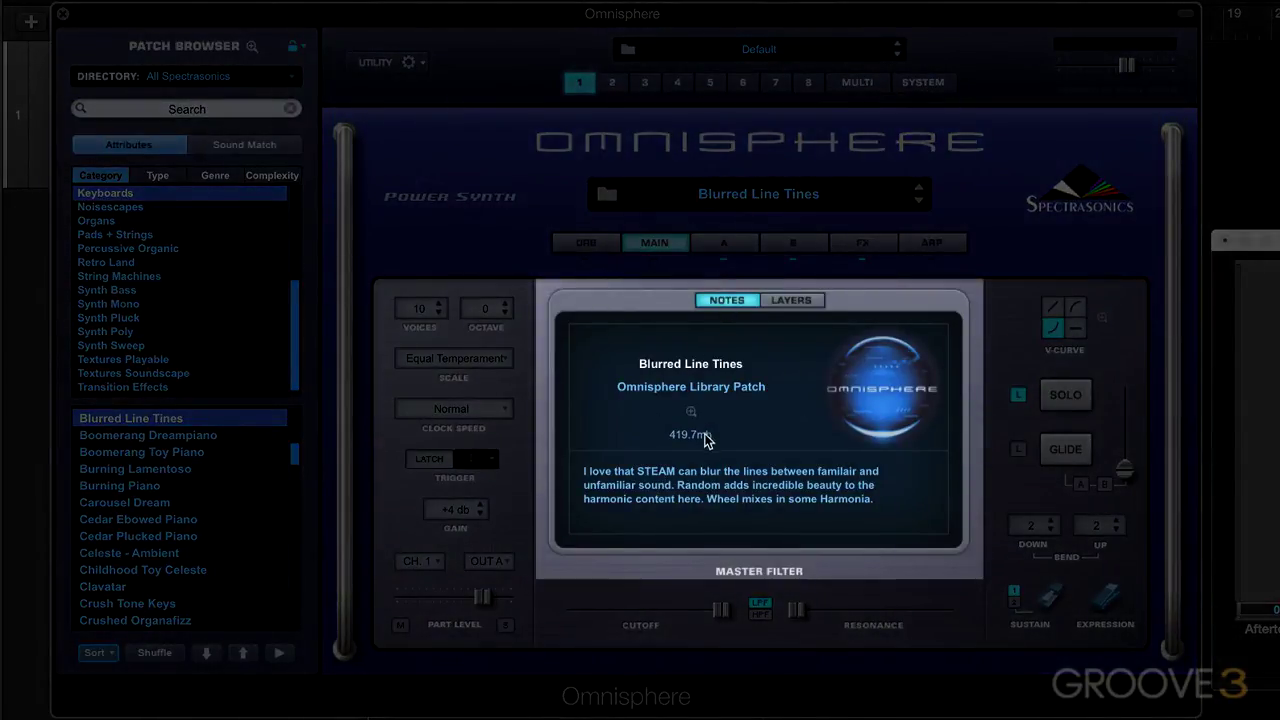
- Show the Layers page and open Layer A's Soundsource Browser
{"action": "left_click", "coordinate": [803, 305]}
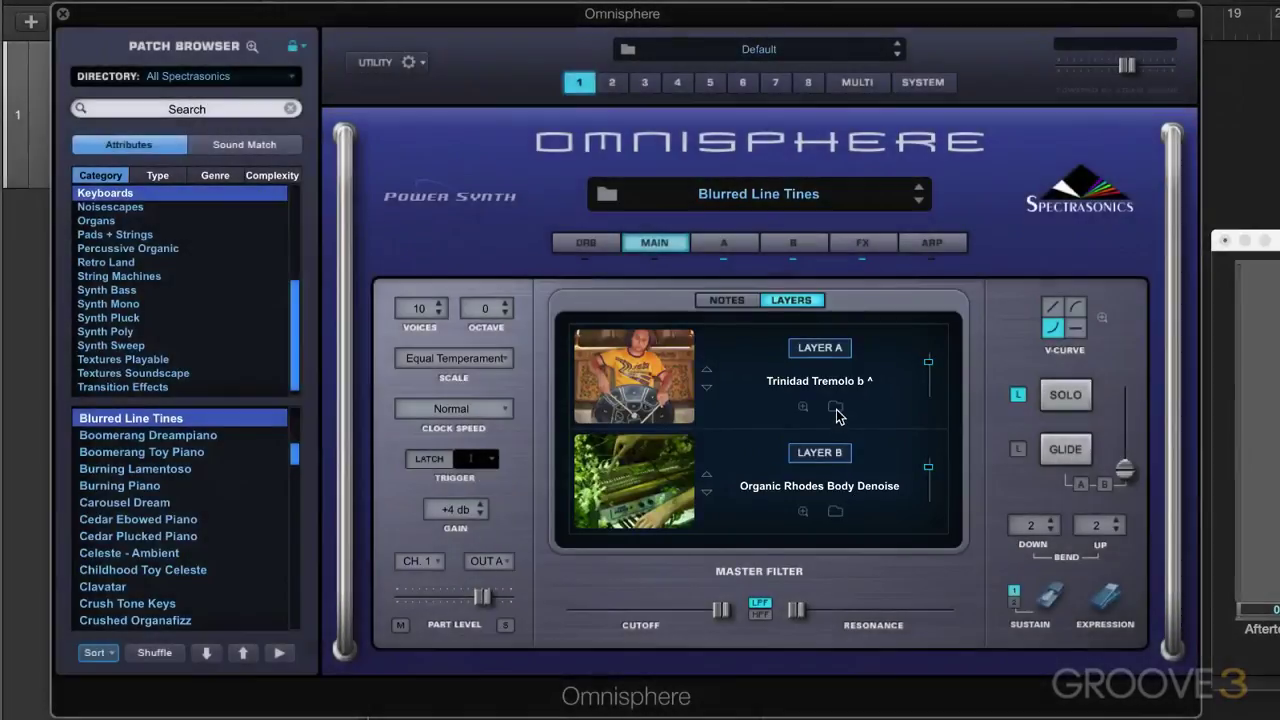
{"action": "left_click", "coordinate": [835, 408]}
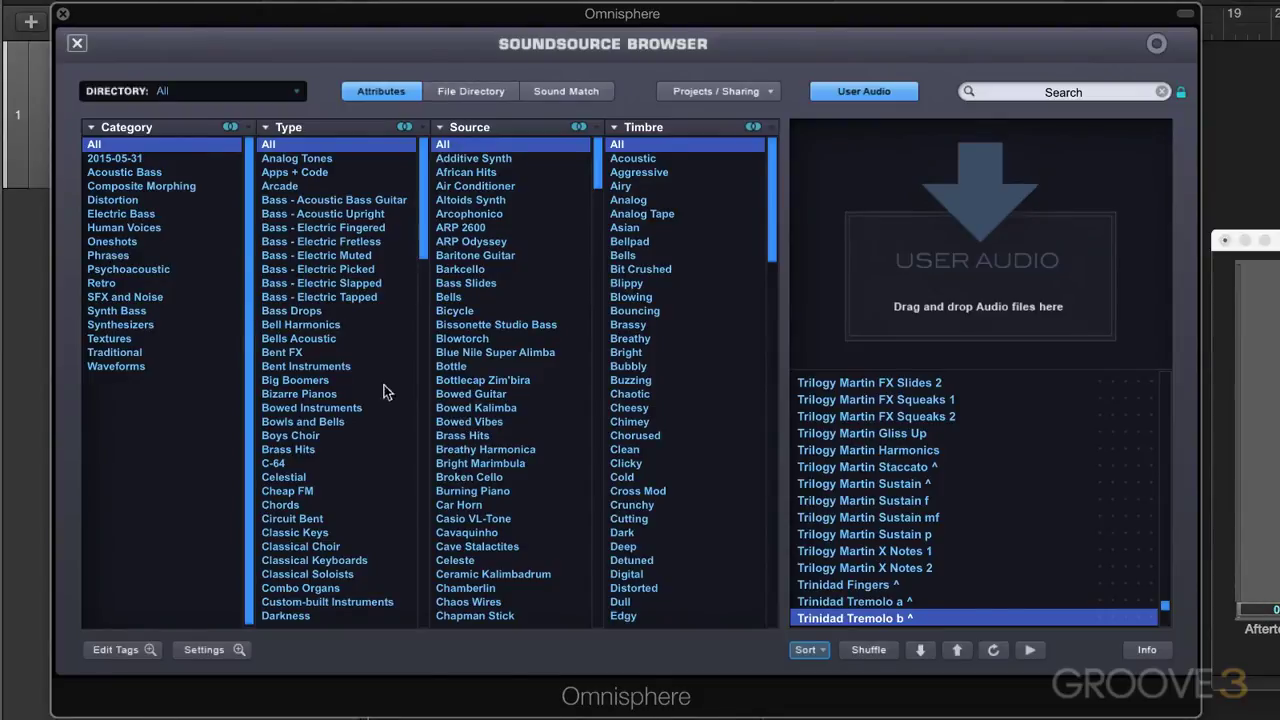
- Load the Altercation soundsource from the Synthesizers category into Layer A
{"action": "left_click", "coordinate": [126, 324]}
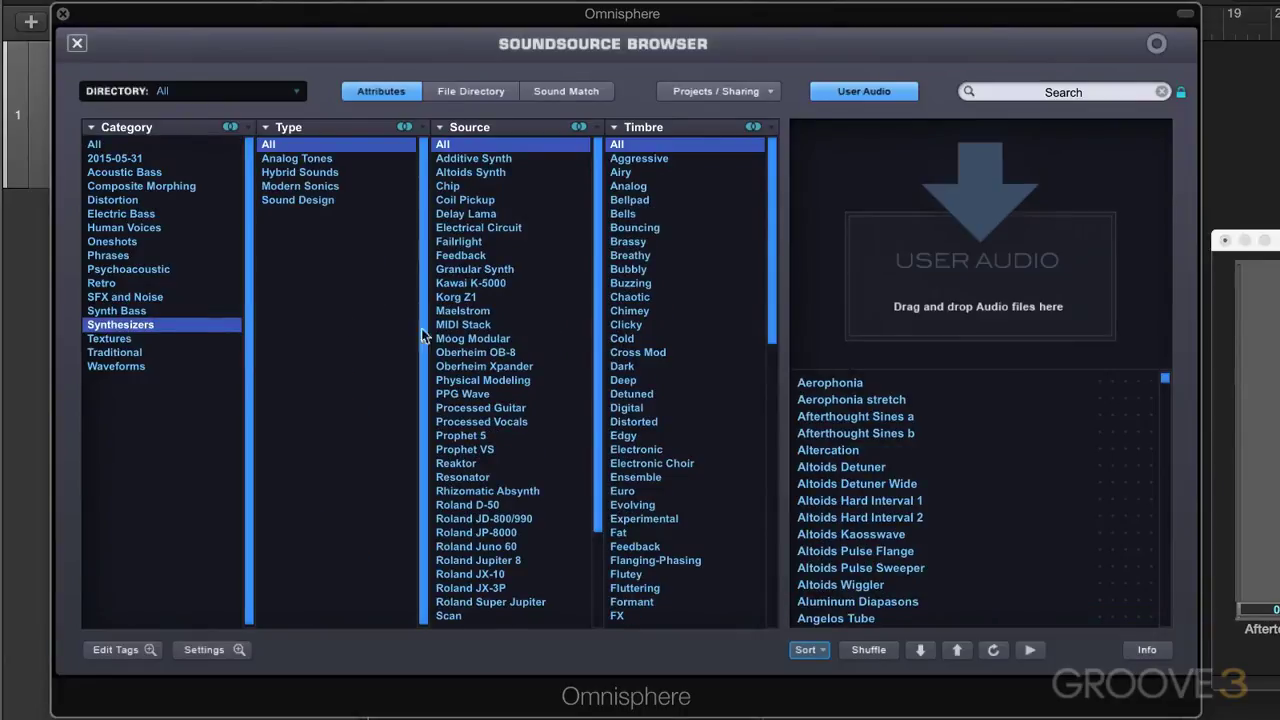
{"action": "left_click", "coordinate": [836, 451]}
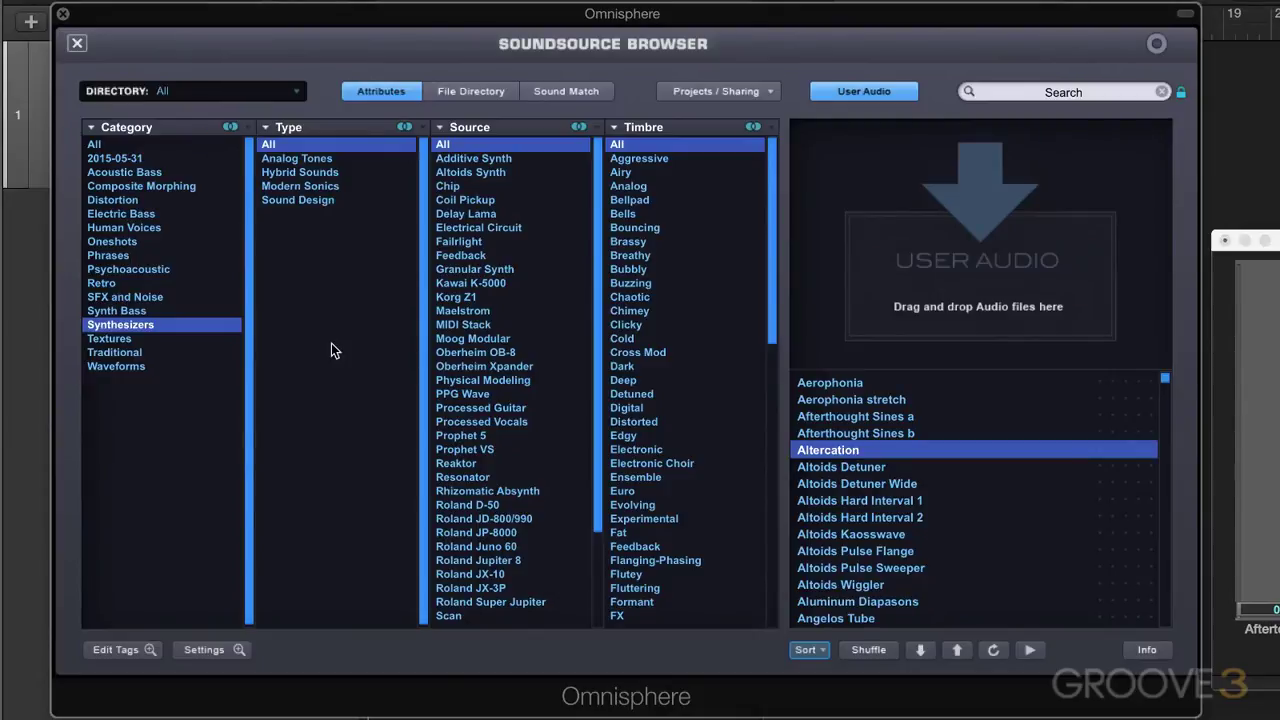
{"action": "left_click", "coordinate": [78, 45]}
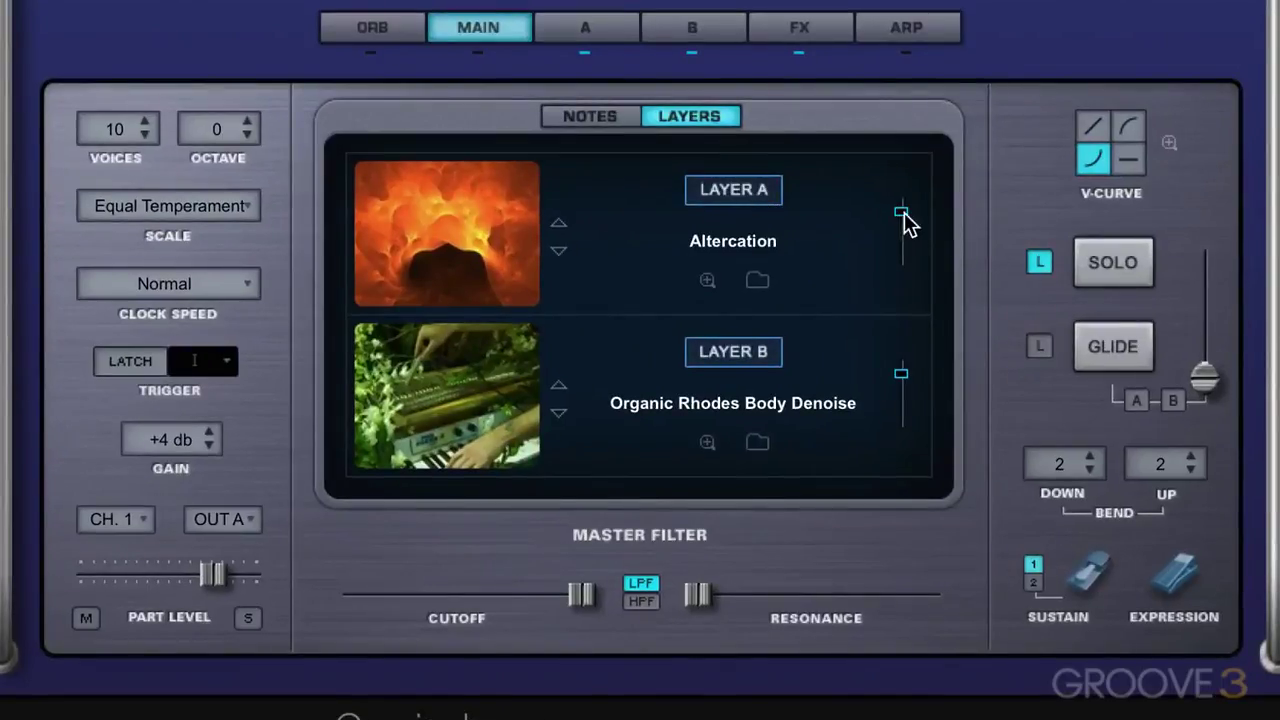
- Set Layer A's level to about -15.6 dB and open Layer B's Soundsource Browser
{"action": "mouse_move", "coordinate": [905, 222]}
{"action": "left_mouse_down"}
{"action": "mouse_move", "coordinate": [906, 294]}
{"action": "mouse_move", "coordinate": [905, 245]}
{"action": "left_mouse_up"}
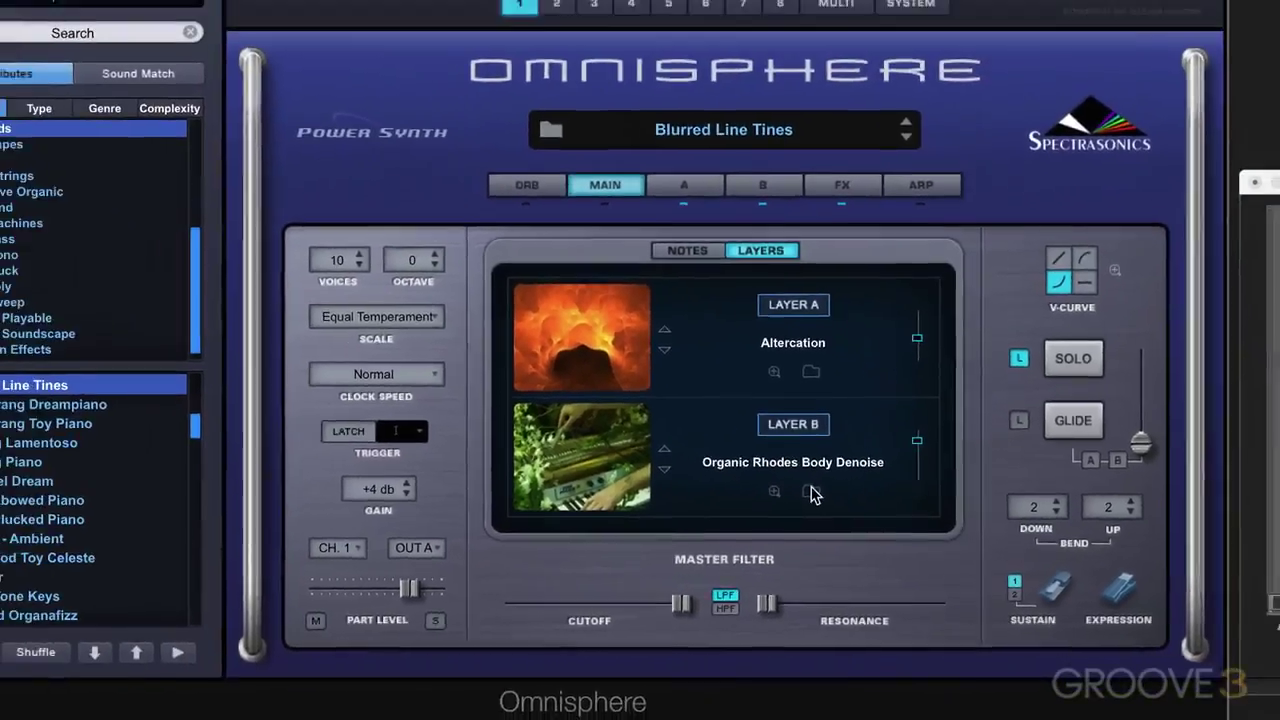
{"action": "left_click", "coordinate": [765, 406]}
{"action": "scroll", "coordinate": [845, 531], "scroll_direction": "down", "scroll_amount": 10}
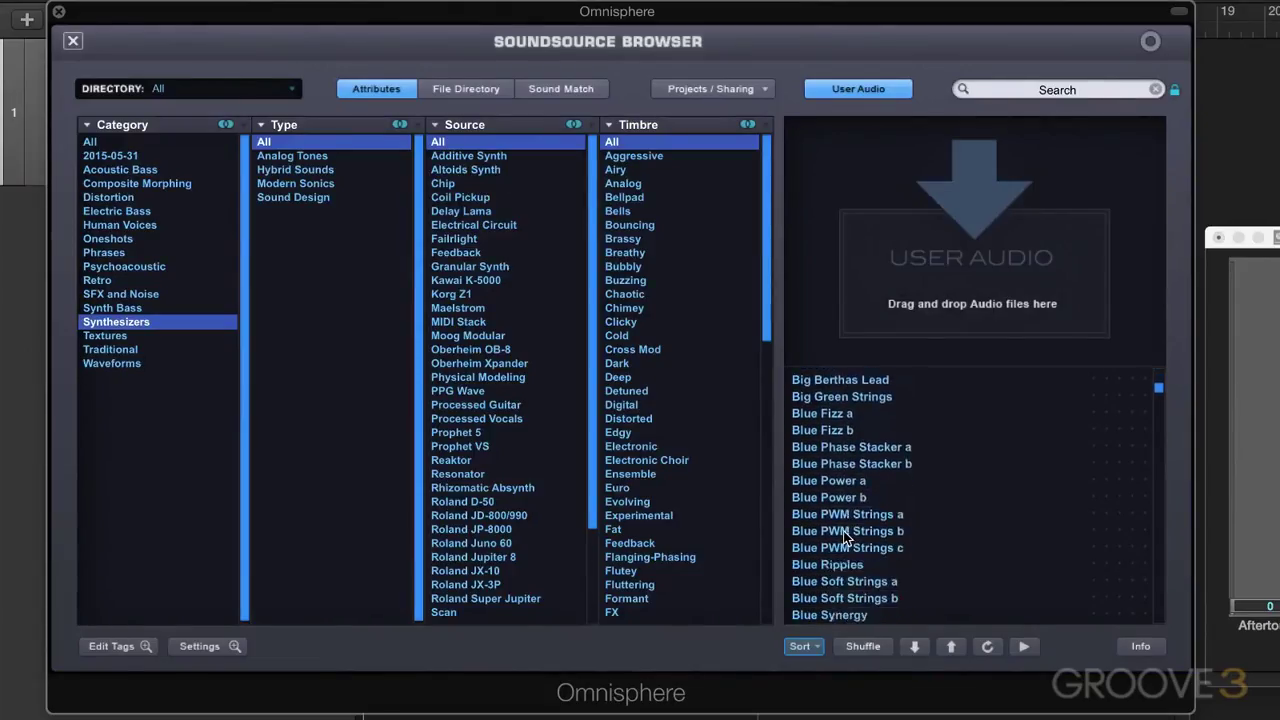
- Load Blue Ripples into Layer B and close the Soundsource Browser
{"action": "left_click", "coordinate": [843, 548]}
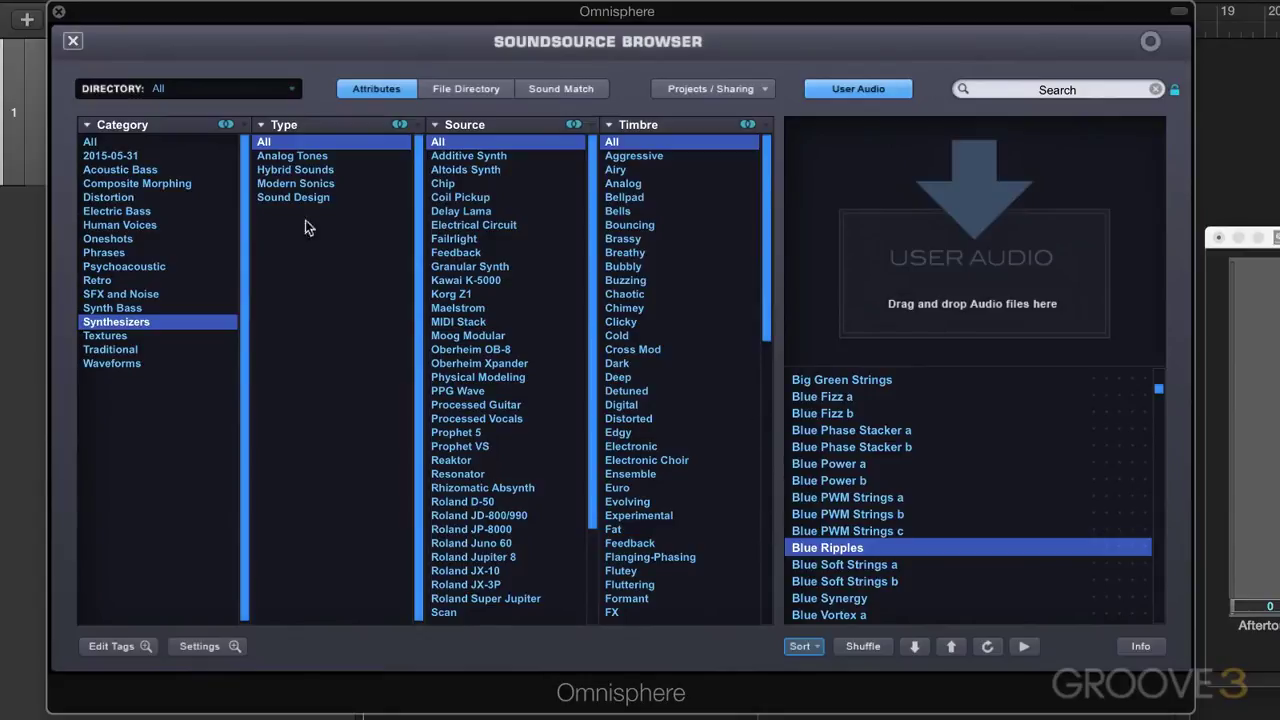
{"action": "left_click", "coordinate": [76, 41]}
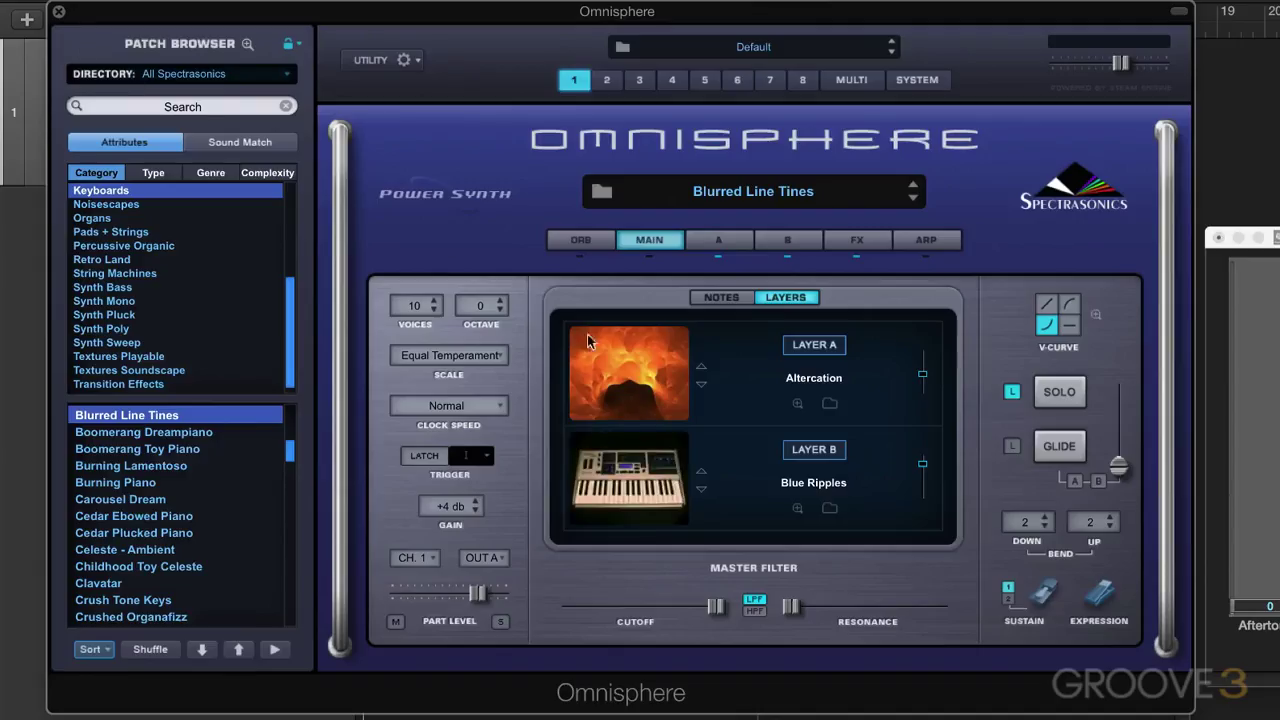